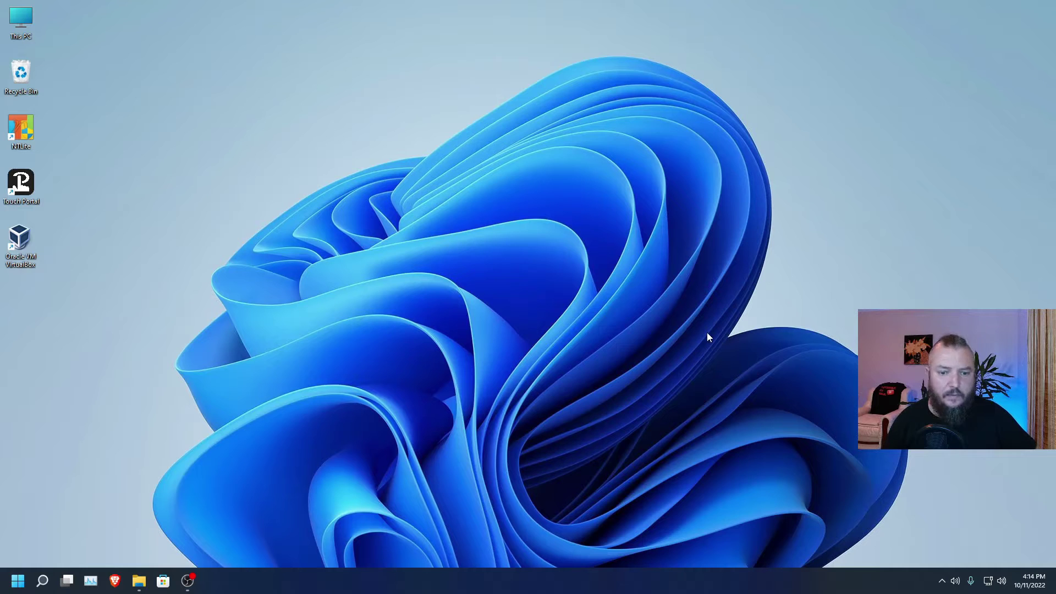
- Launch Windows Sandbox and maximize its window to fill the screen
click(43, 580)
text(san)
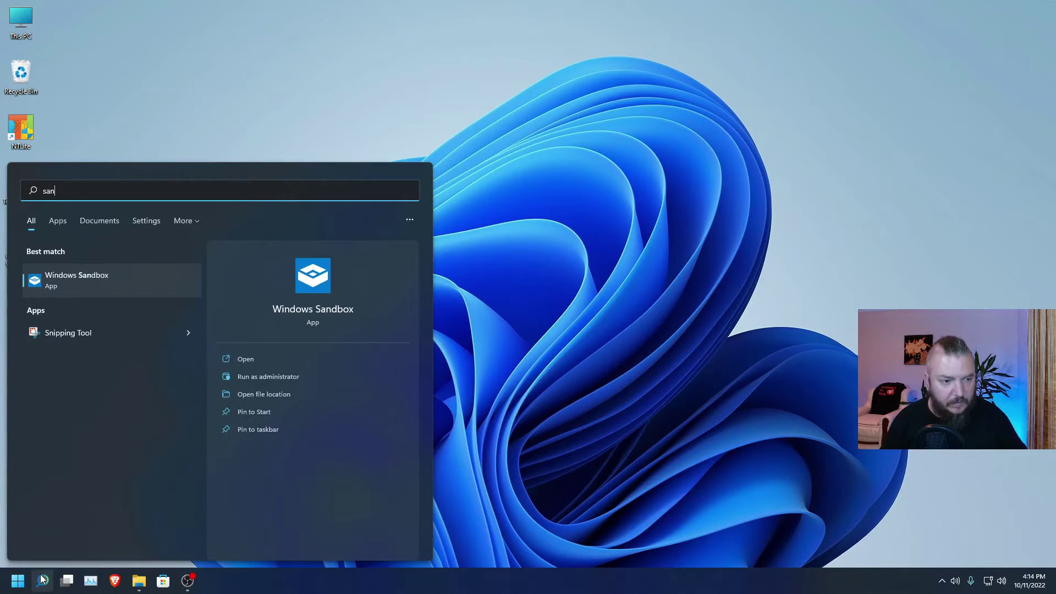
click(128, 288)
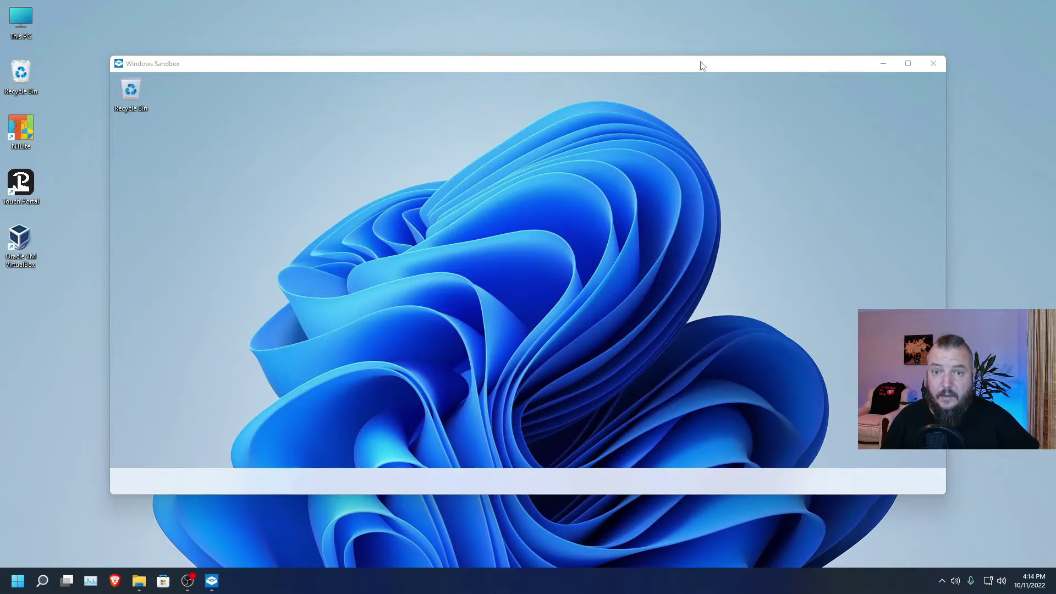
drag(699, 65, 698, 49)
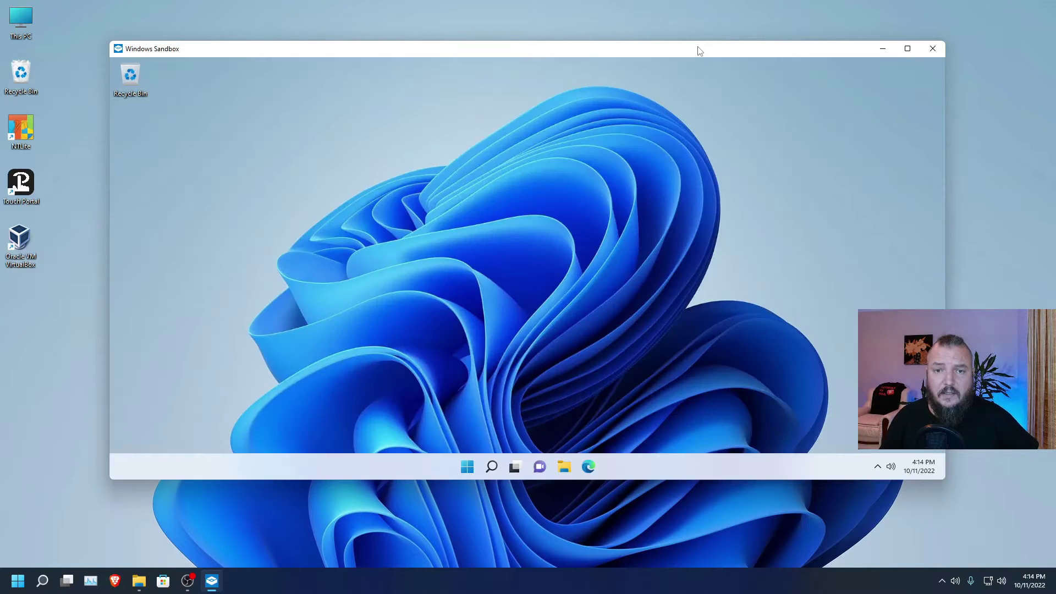
click(907, 49)
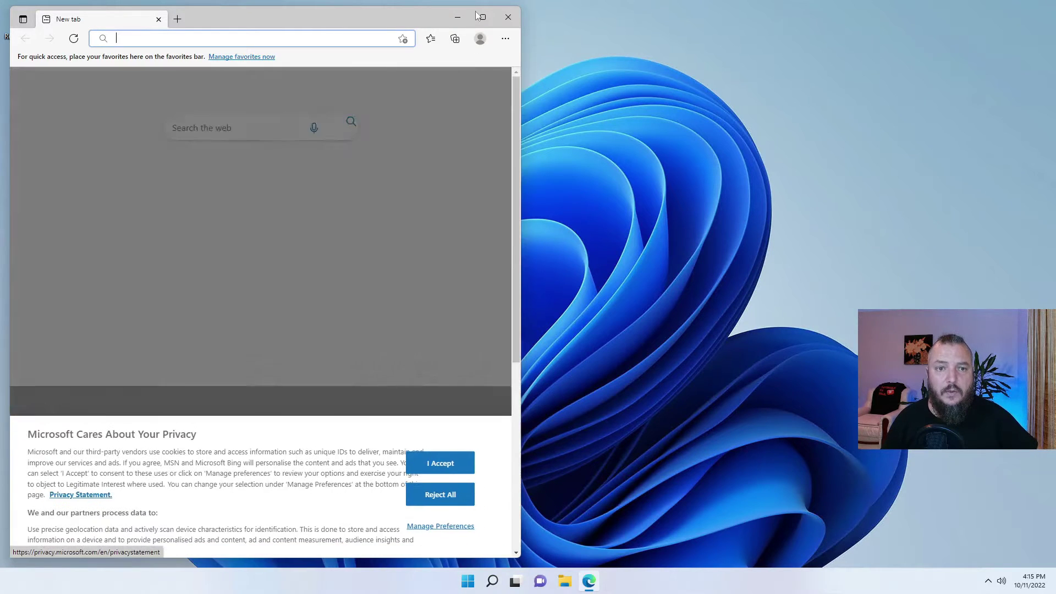
- Maximize the sandbox's Edge browser, open driverpack.io and accept the site's cookie notice
click(483, 15)
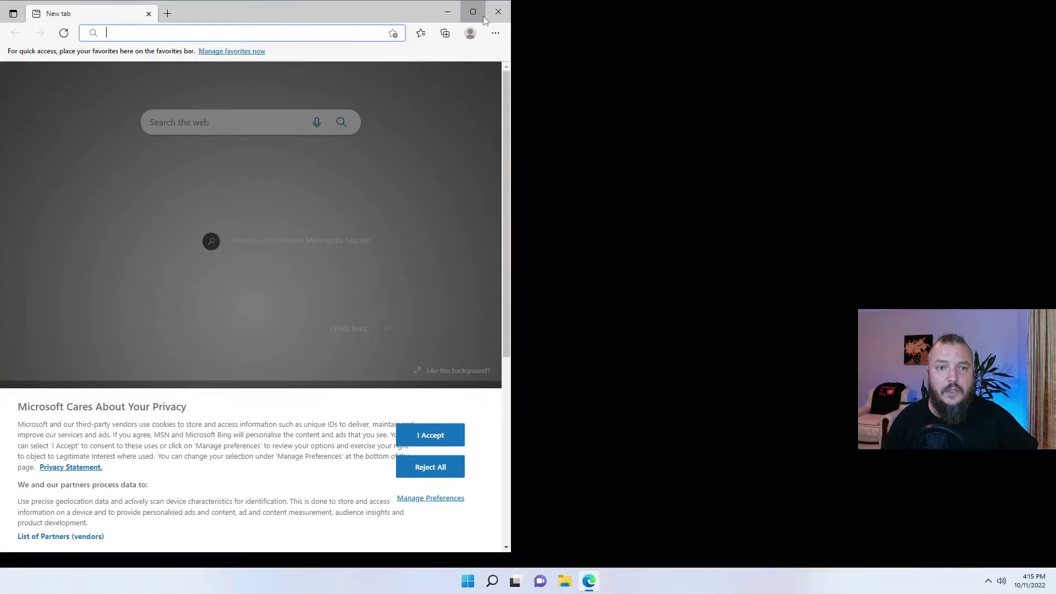
click(472, 11)
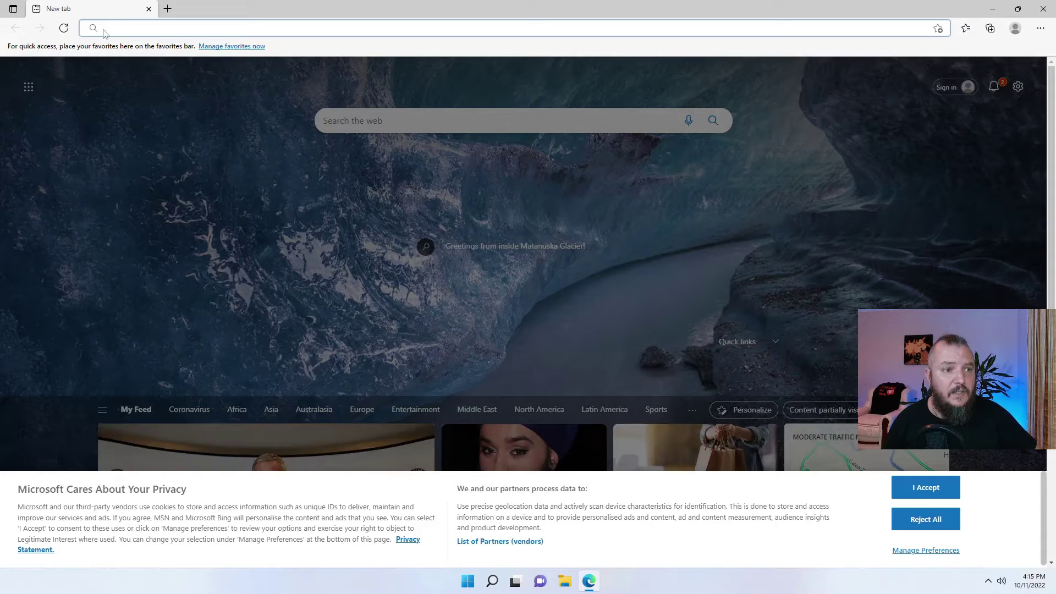
text(dri)
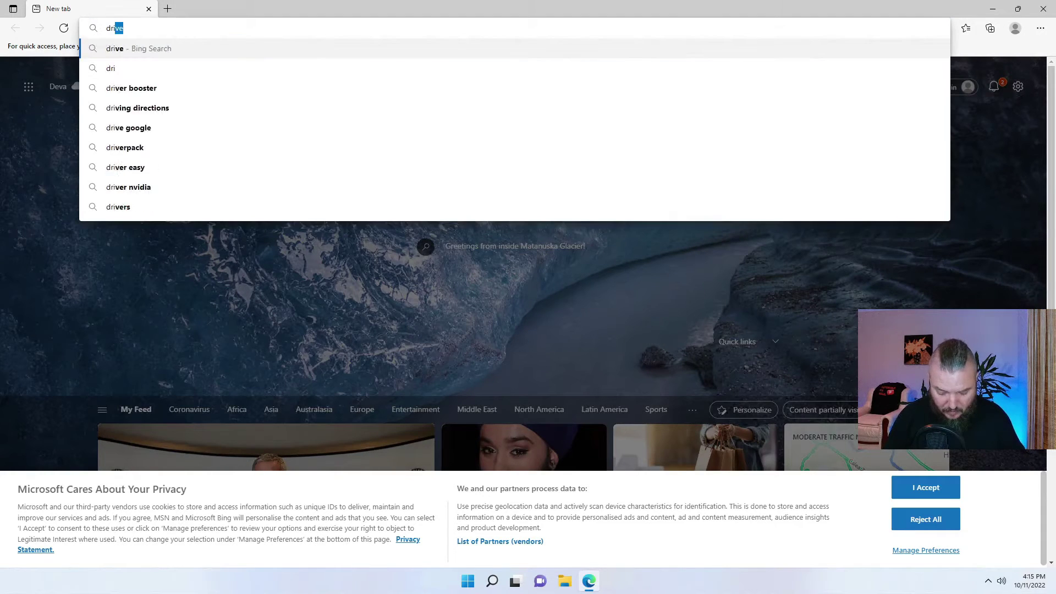
text(verpack)
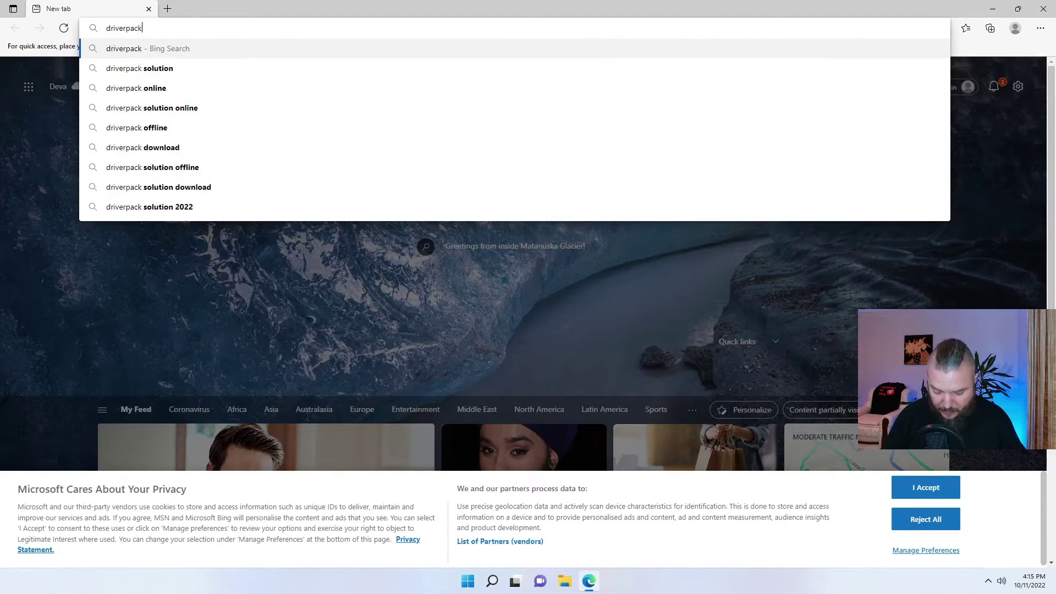
text(.io)
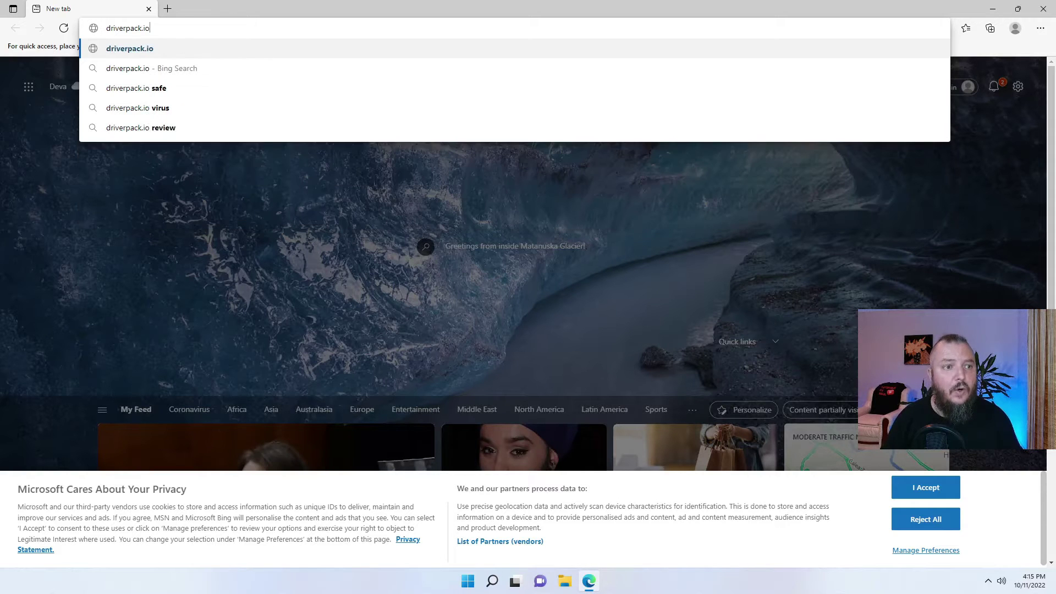
key(Return)
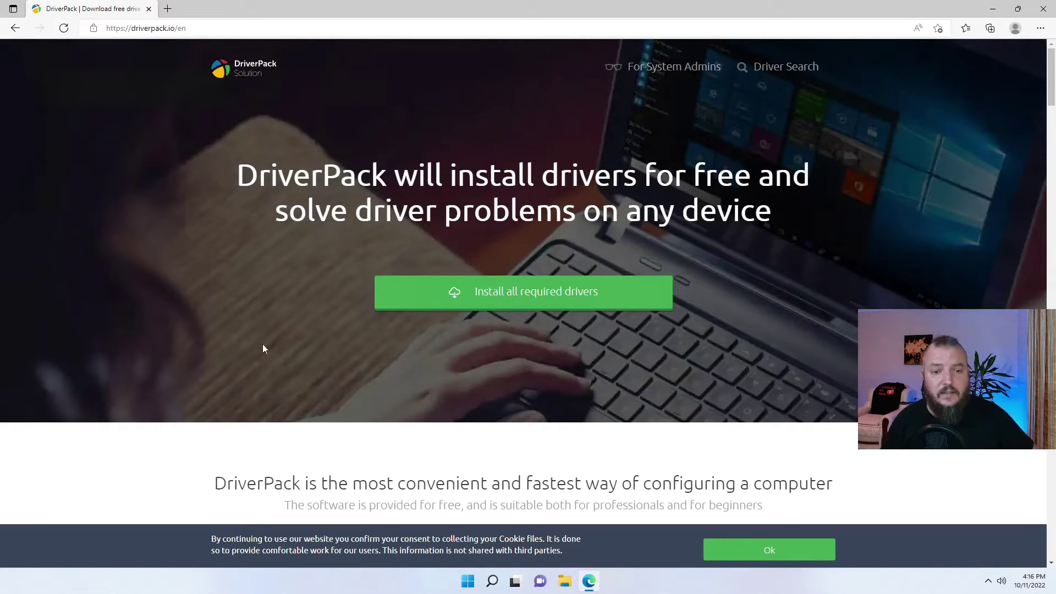
click(775, 557)
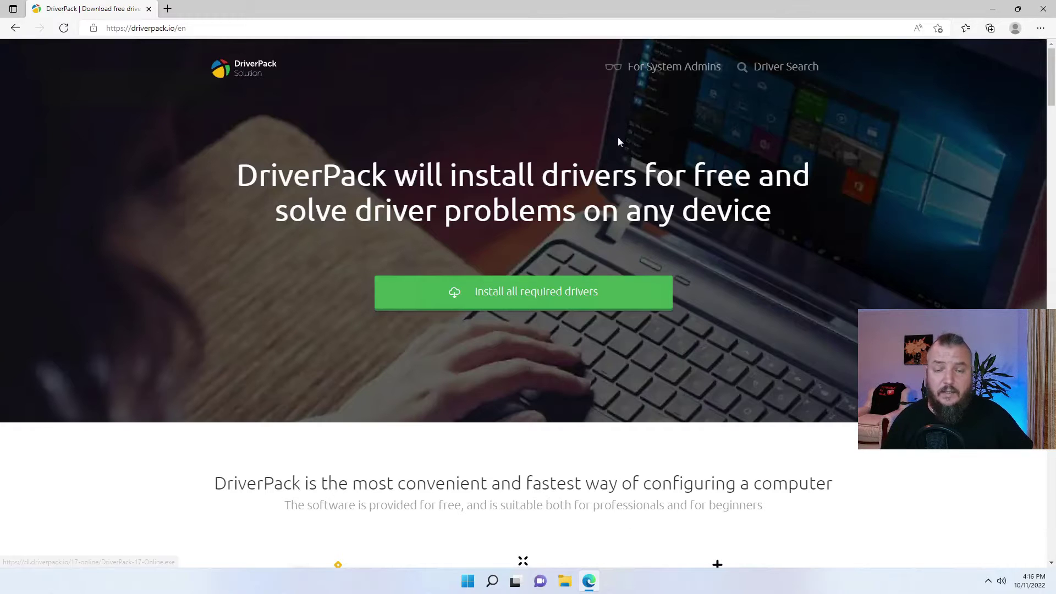
- Review the DriverPack home page and download the installer for all required drivers
scroll(194, 274, down, 20)
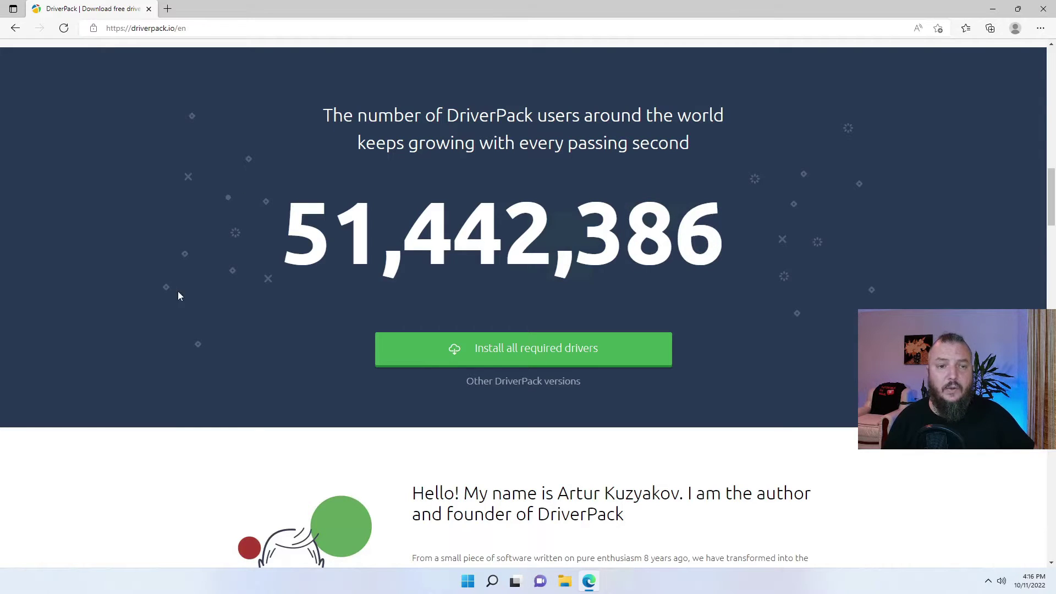
scroll(164, 295, down, 4)
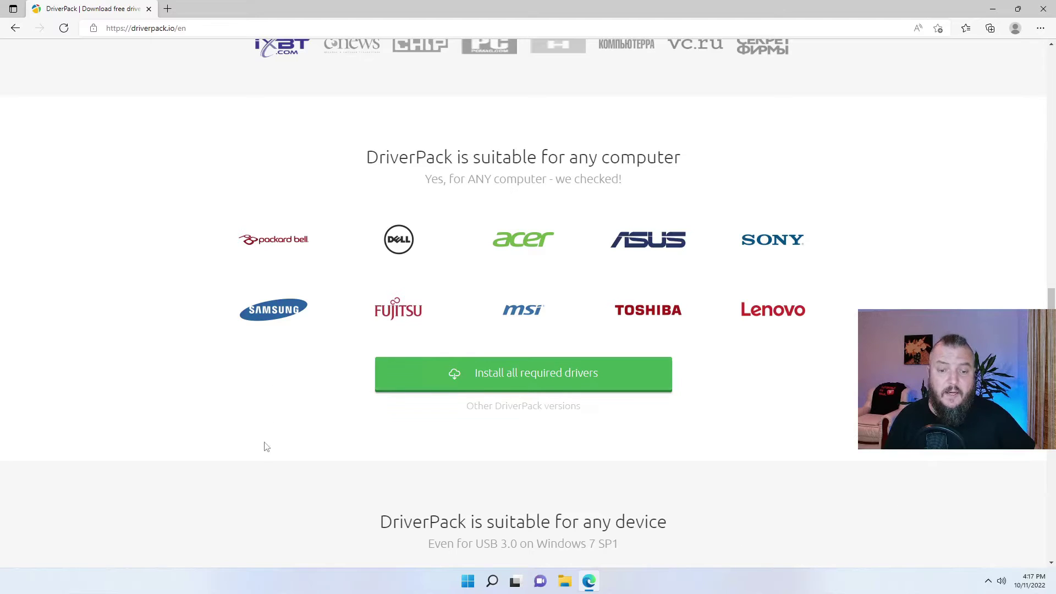
scroll(266, 446, down, 7)
scroll(266, 448, down, 7)
scroll(19, 398, up, 20)
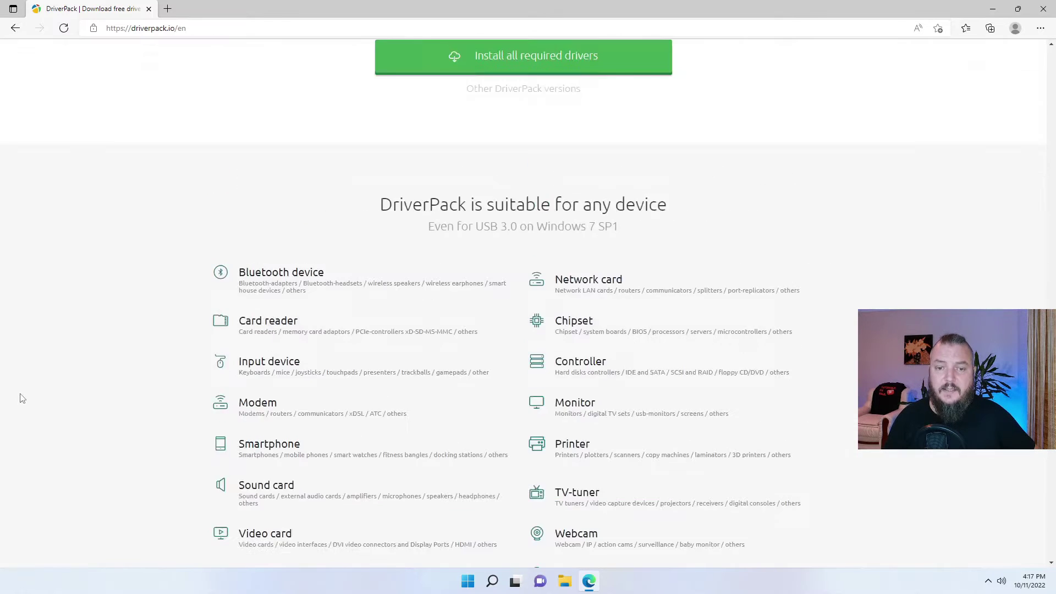
scroll(21, 397, up, 15)
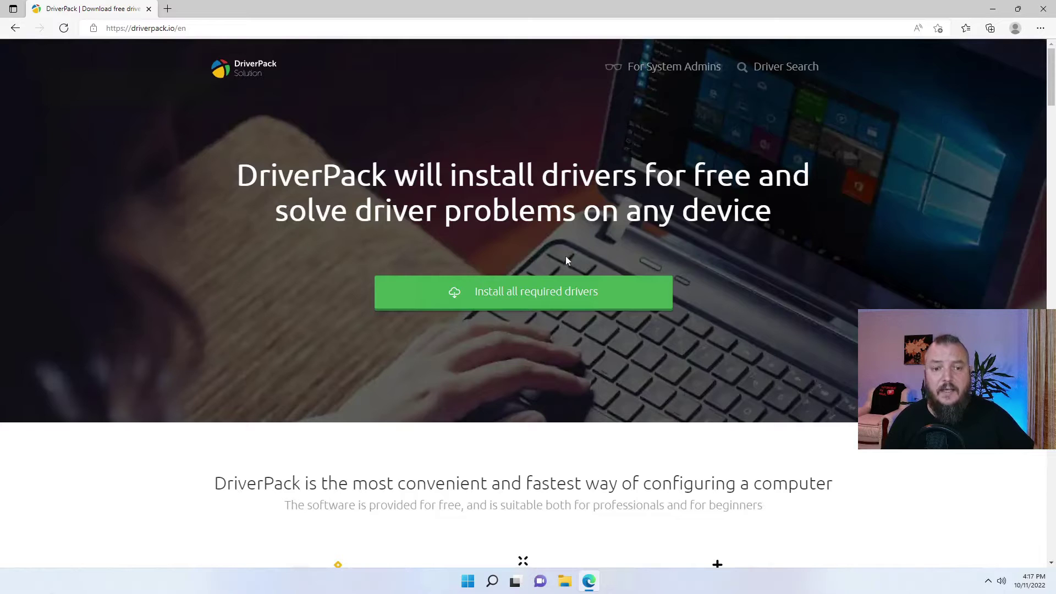
click(528, 303)
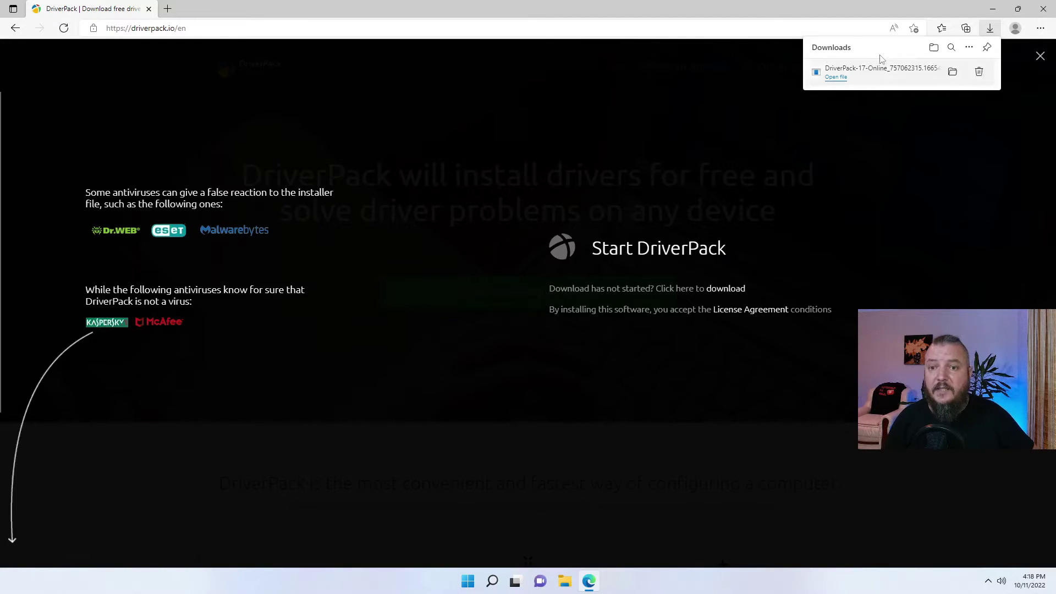
- Move the downloaded DriverPack-17-Online file from the Downloads folder to the desktop and minimize the browser
click(952, 72)
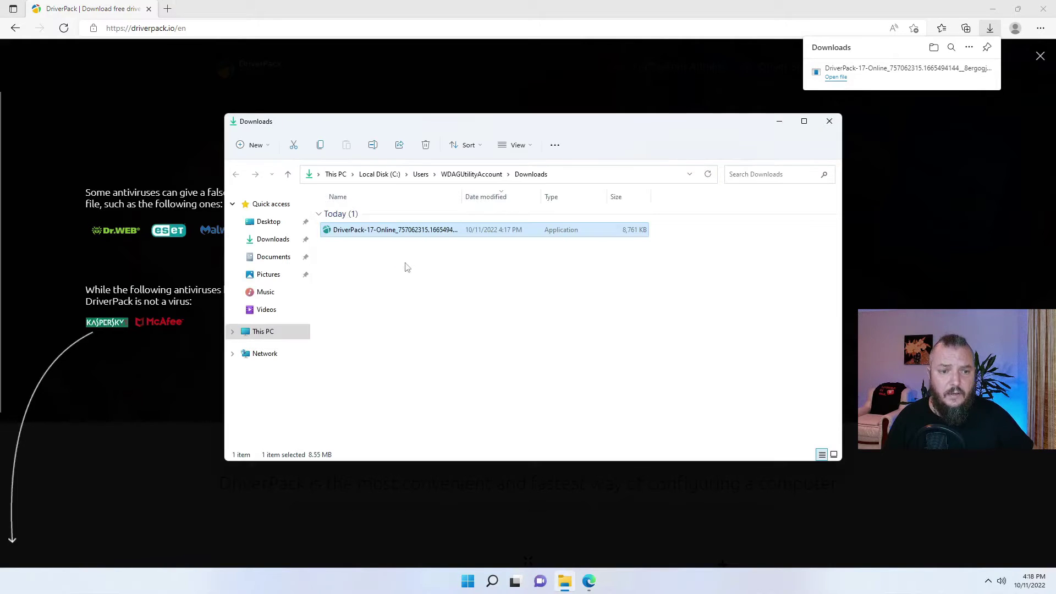
drag(372, 231, 273, 224)
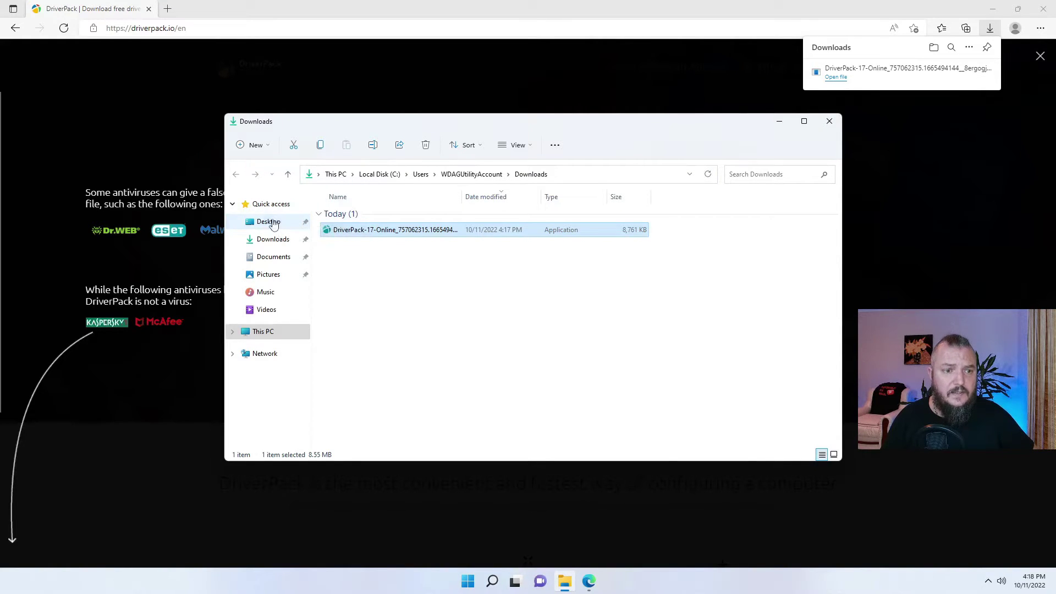
click(829, 121)
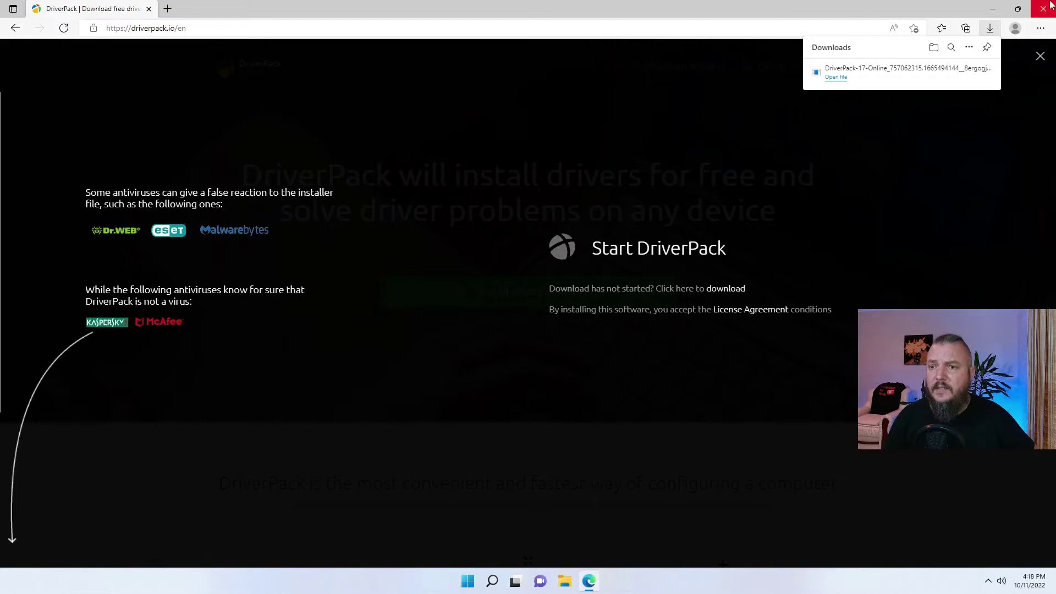
click(993, 10)
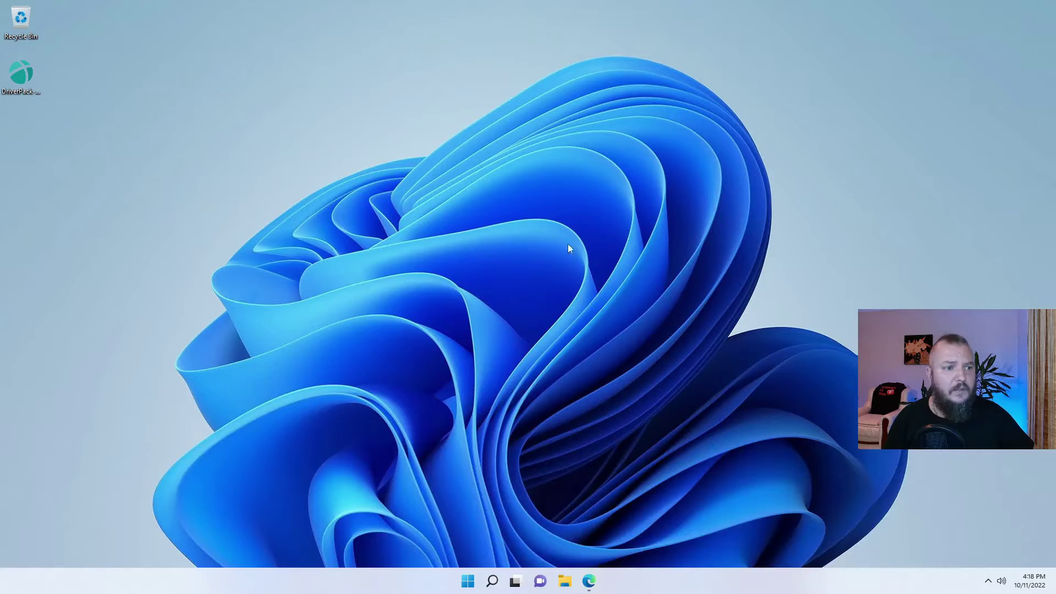
- Place the DriverPack installer away from the desktop's edge and install DriverPack 17.11 into C:\Program Files (x86)\DriverPack
drag(22, 76, 319, 135)
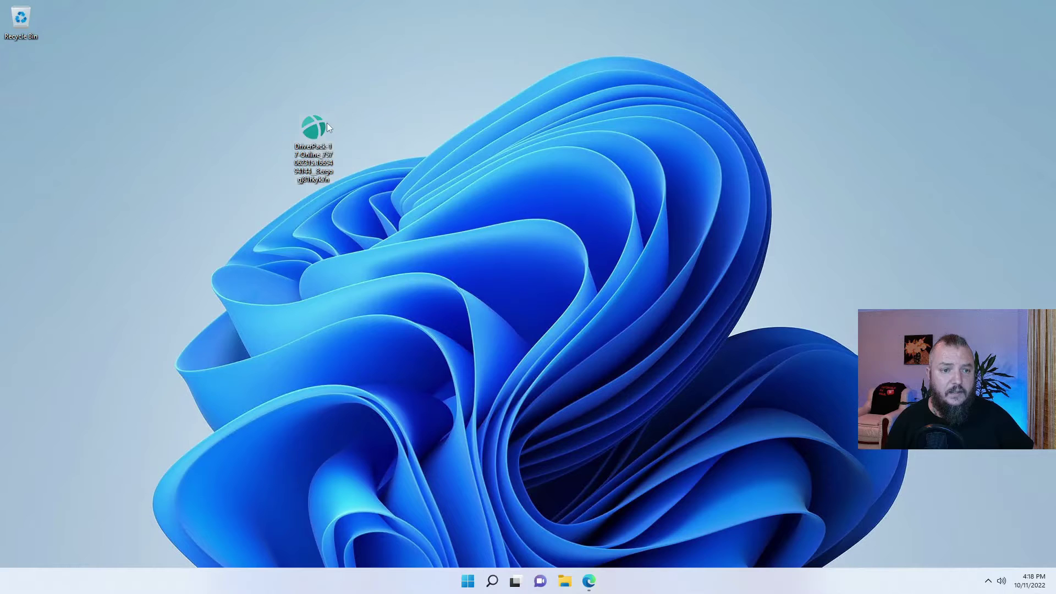
drag(310, 125, 351, 125)
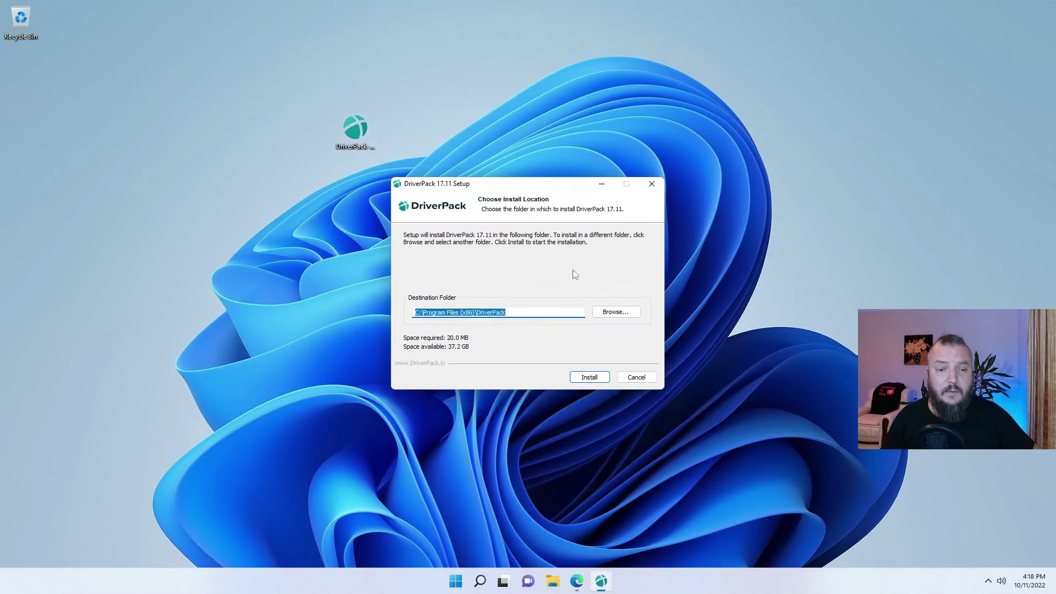
drag(510, 183, 508, 167)
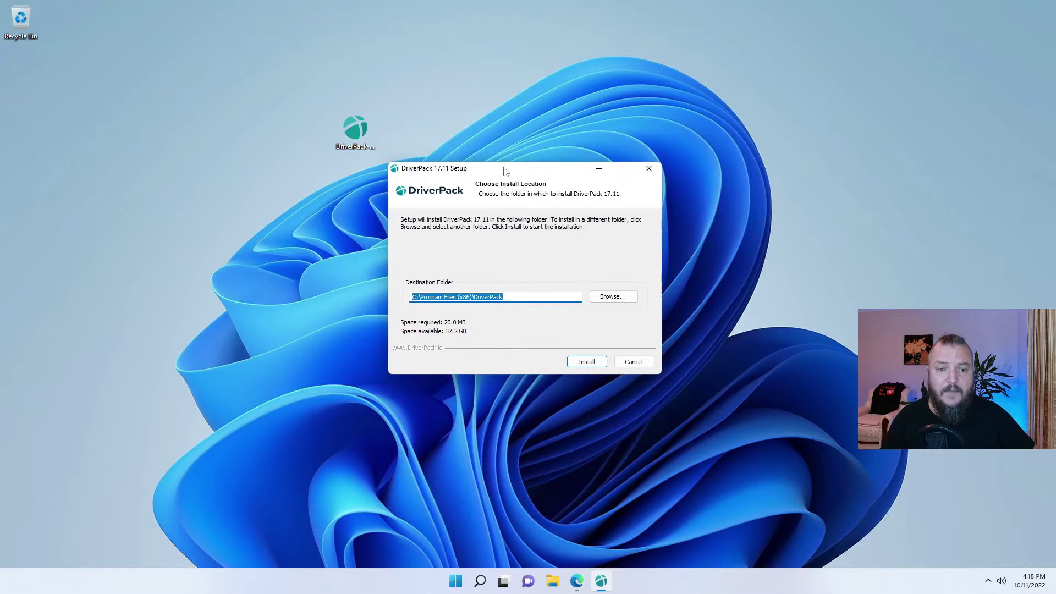
click(587, 362)
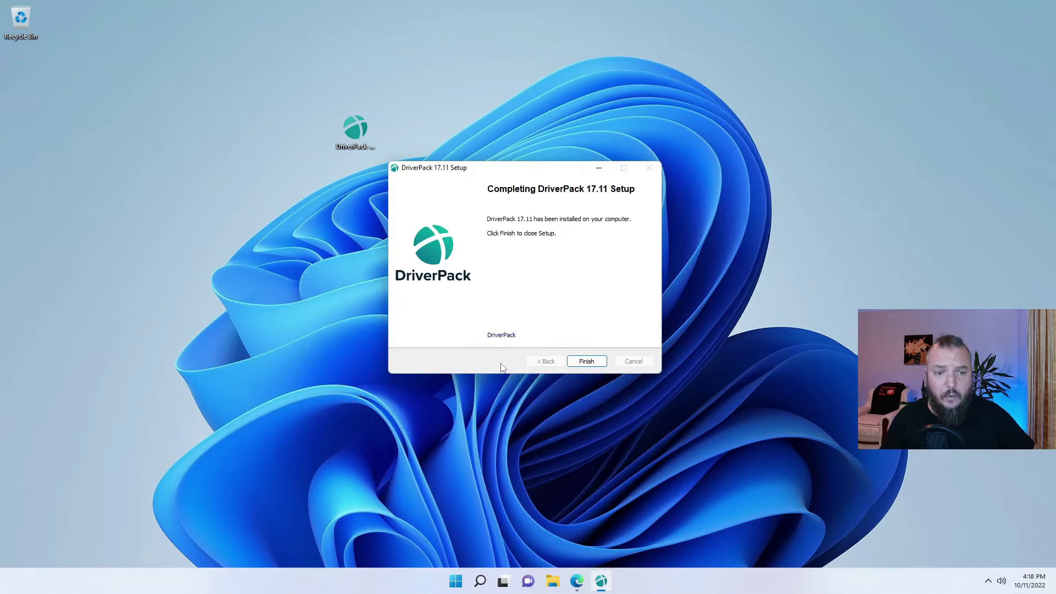
click(585, 362)
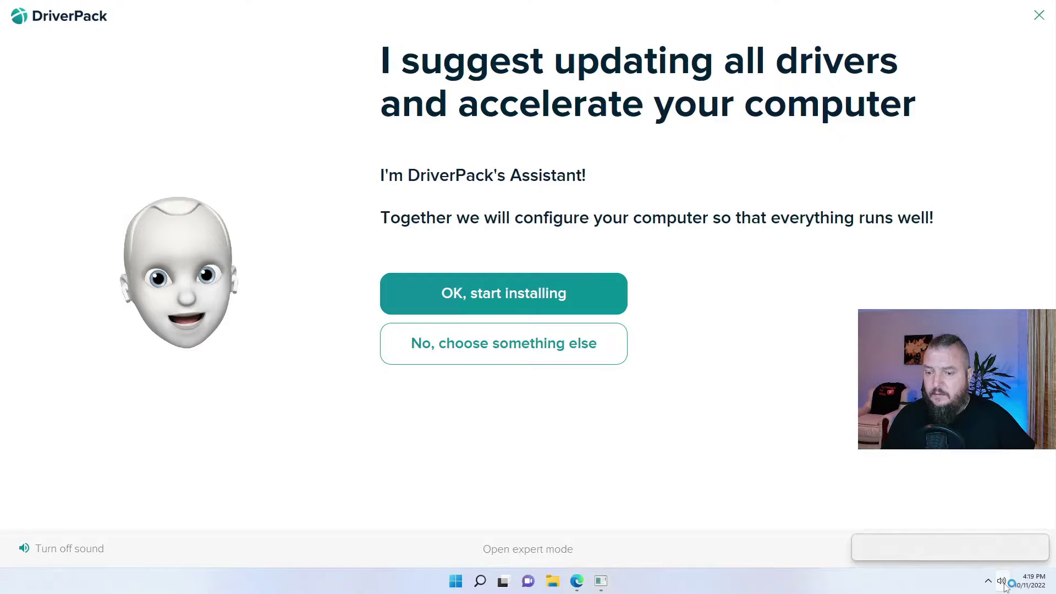
- Turn off the sound of the DriverPack assistant
click(1002, 582)
click(24, 549)
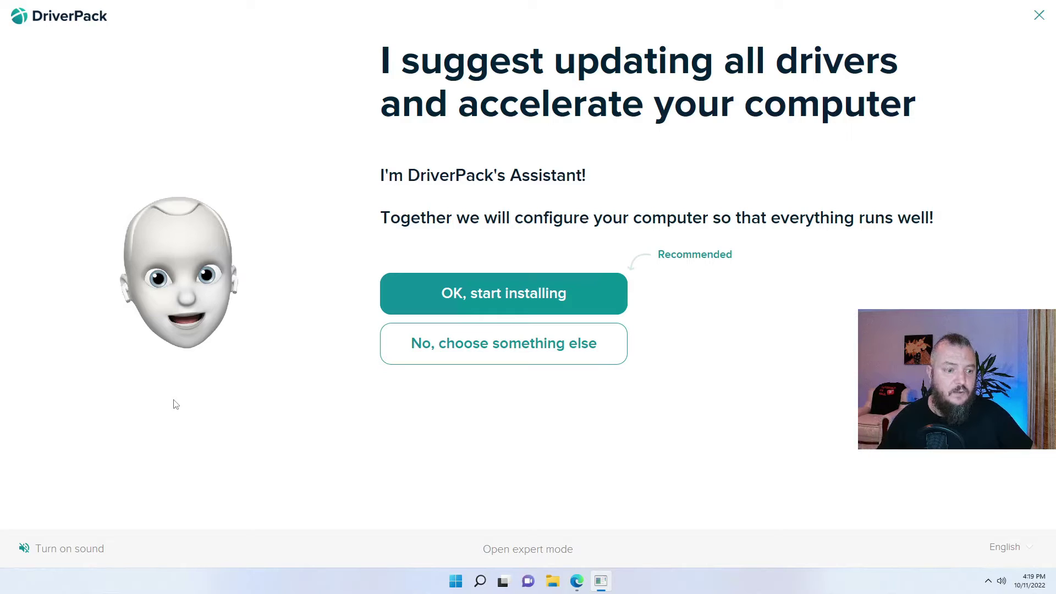
click(21, 556)
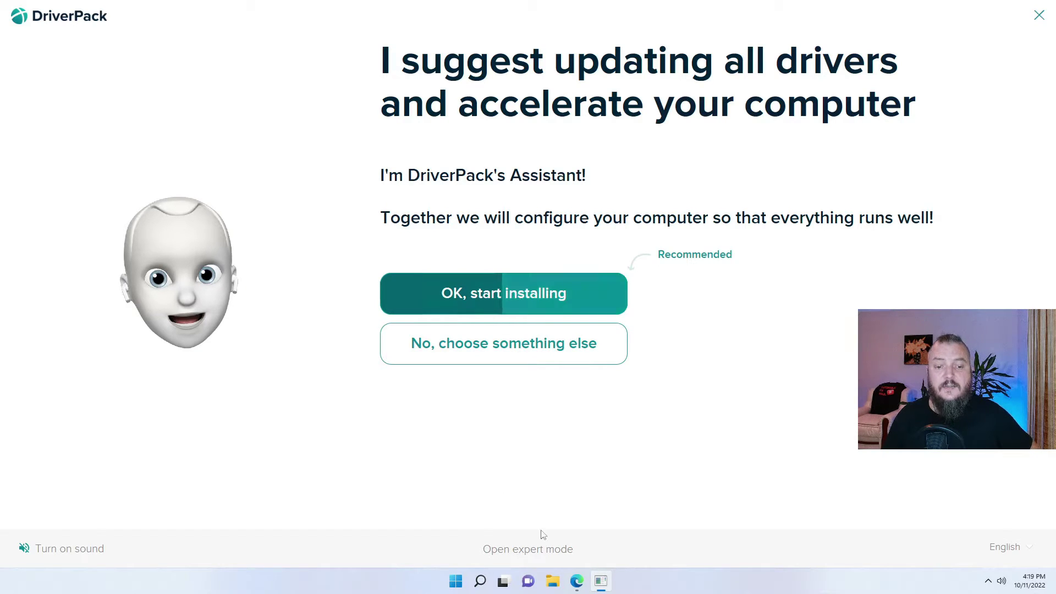
- Start the recommended driver installation in DriverPack and turn off its assistant
click(517, 298)
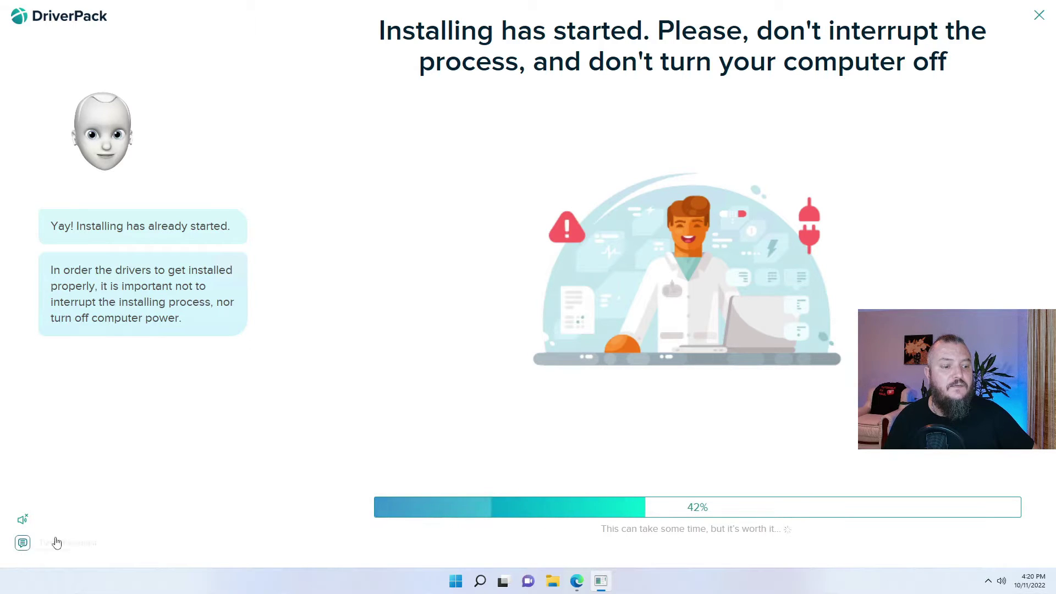
click(57, 542)
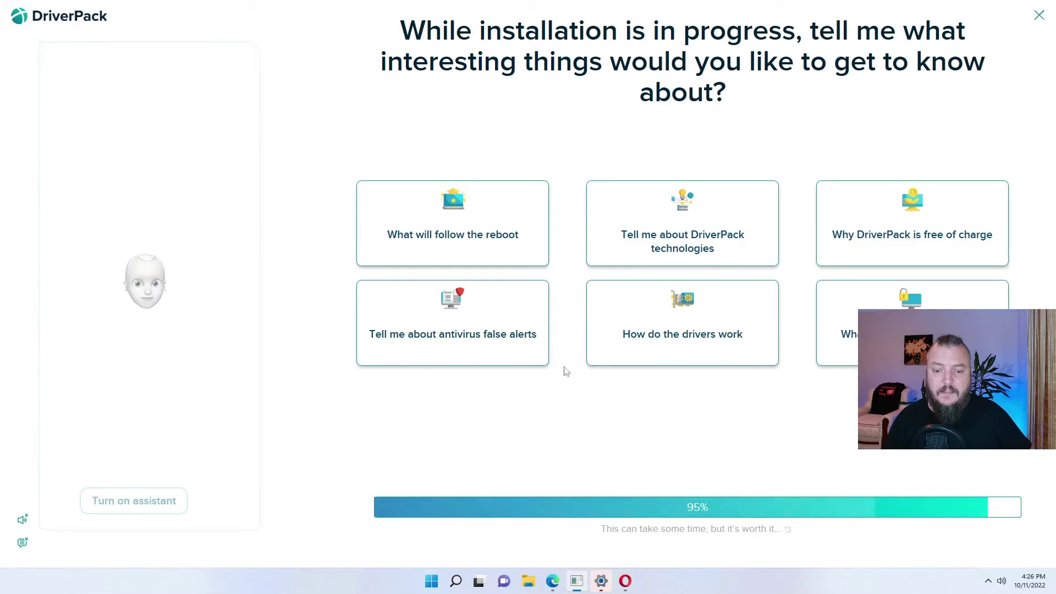
- Exit DriverPack by interrupting the running installation anyway, and close the Default apps settings window
mouse_move(625, 588)
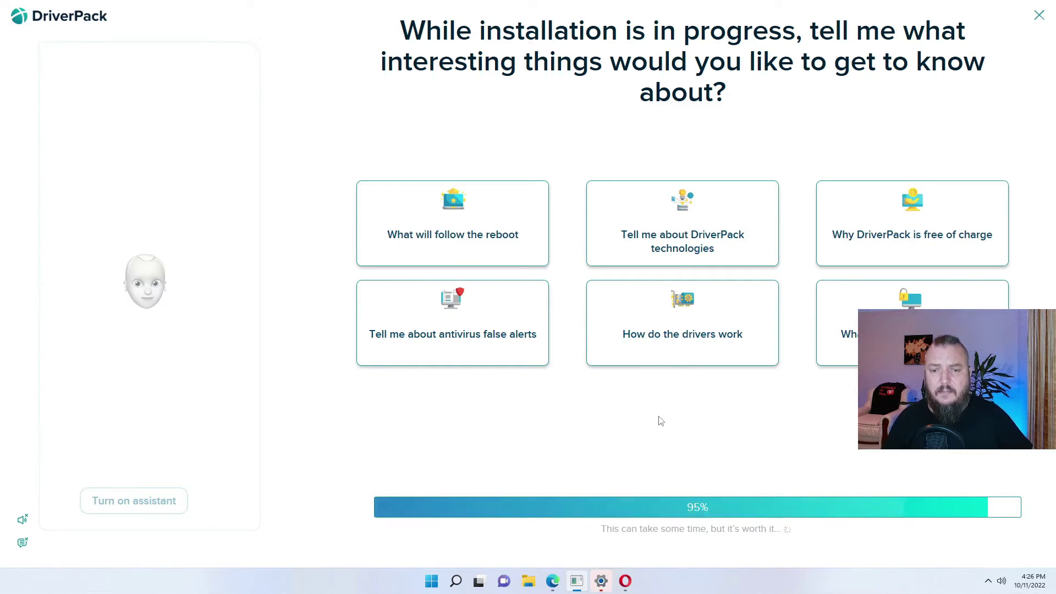
click(1039, 15)
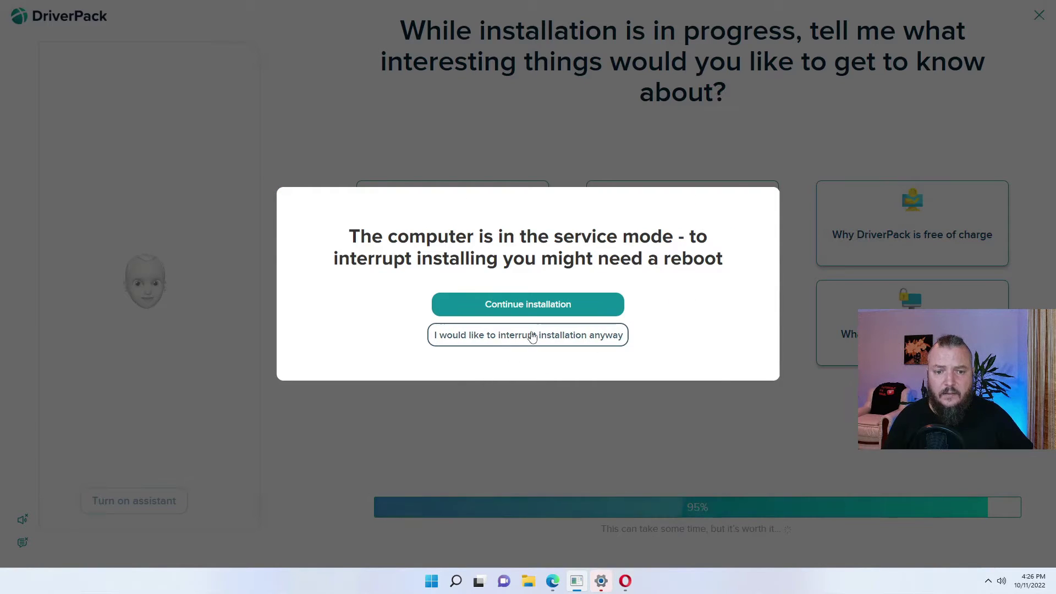
click(511, 334)
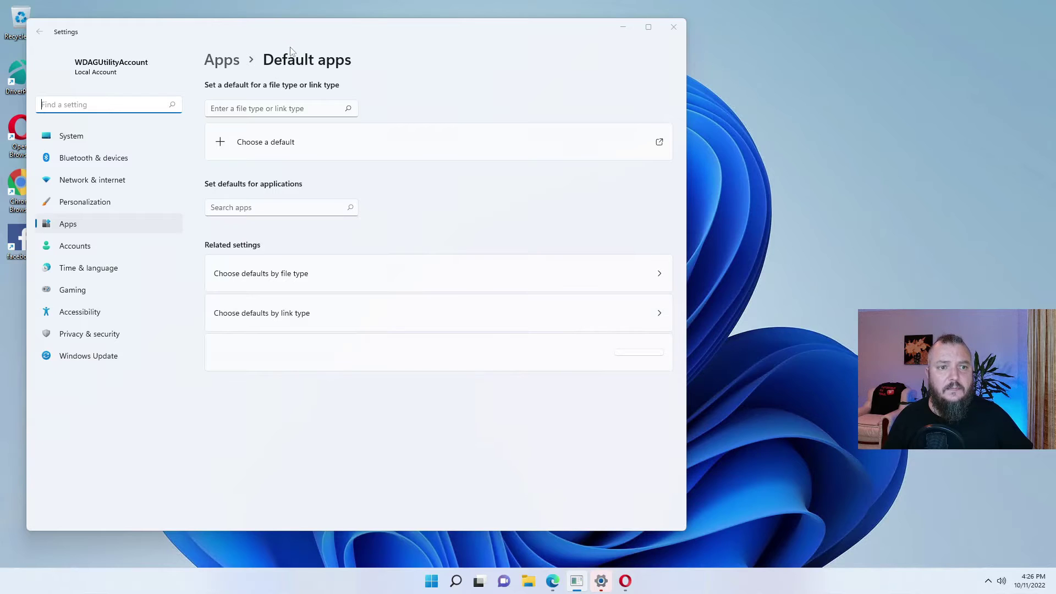
drag(275, 31, 371, 41)
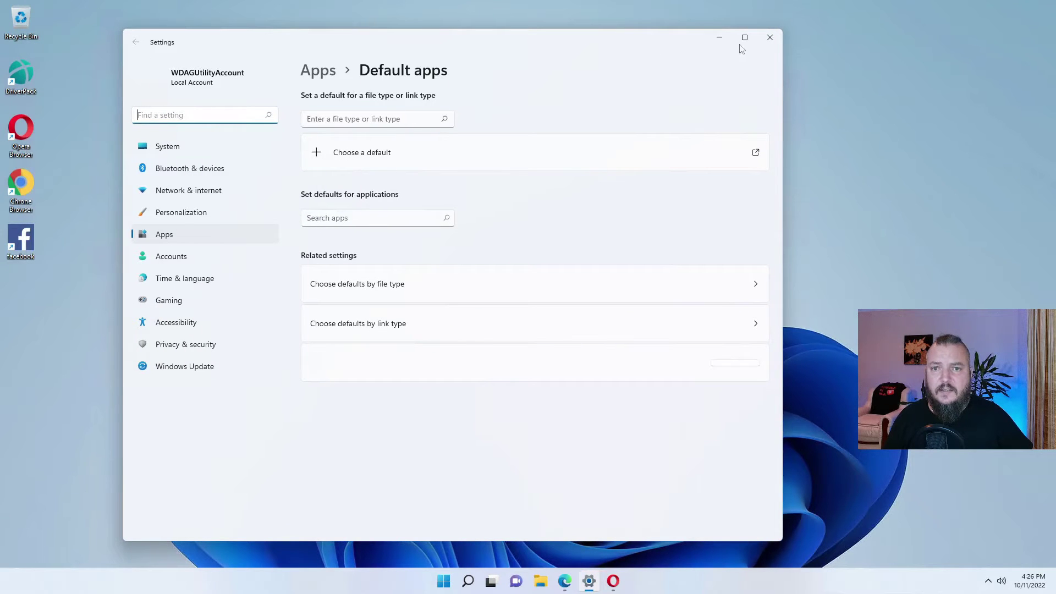
click(770, 37)
- Arrange the facebook, Opera Browser and Chrome Browser shortcuts side by side in one row on the desktop, apart from the DriverPack shortcut
drag(21, 130, 183, 75)
drag(12, 186, 221, 83)
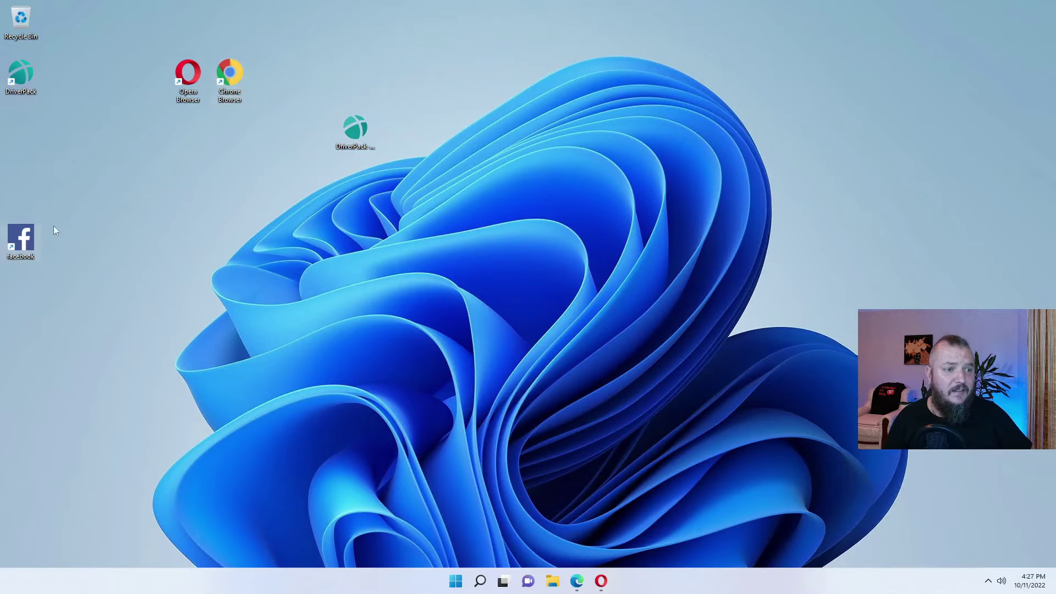
drag(147, 81, 147, 83)
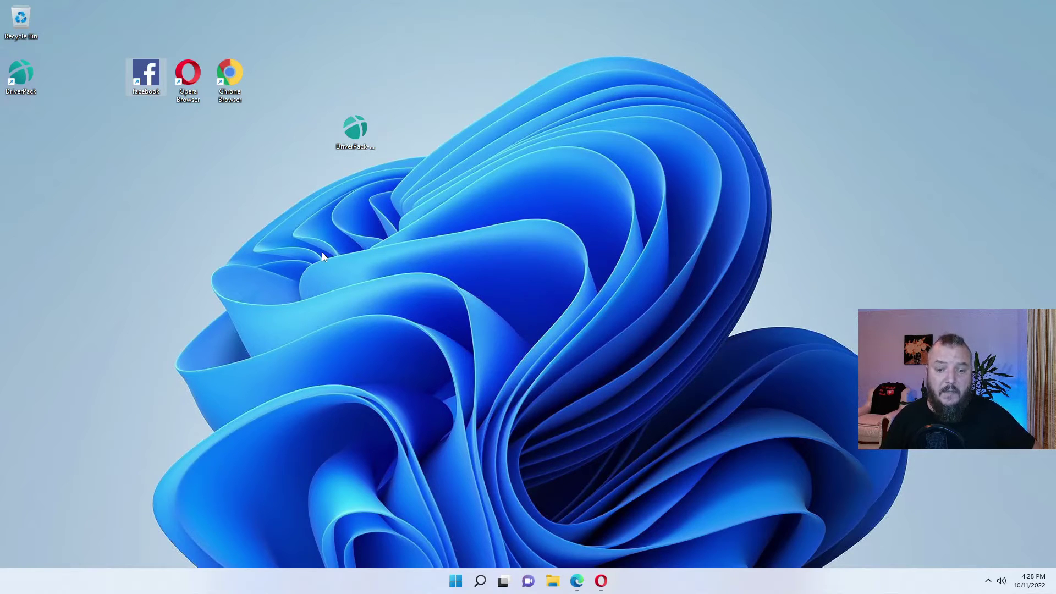
- Download the Malwarebytes installer in the browser and place it on the desktop beside the DriverPack installer
click(577, 582)
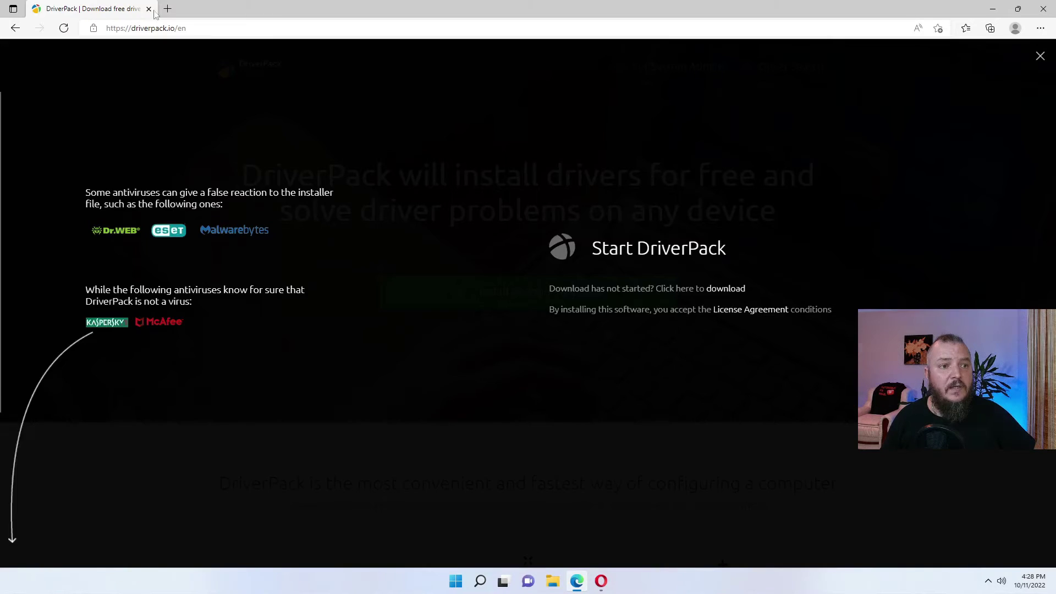
click(168, 9)
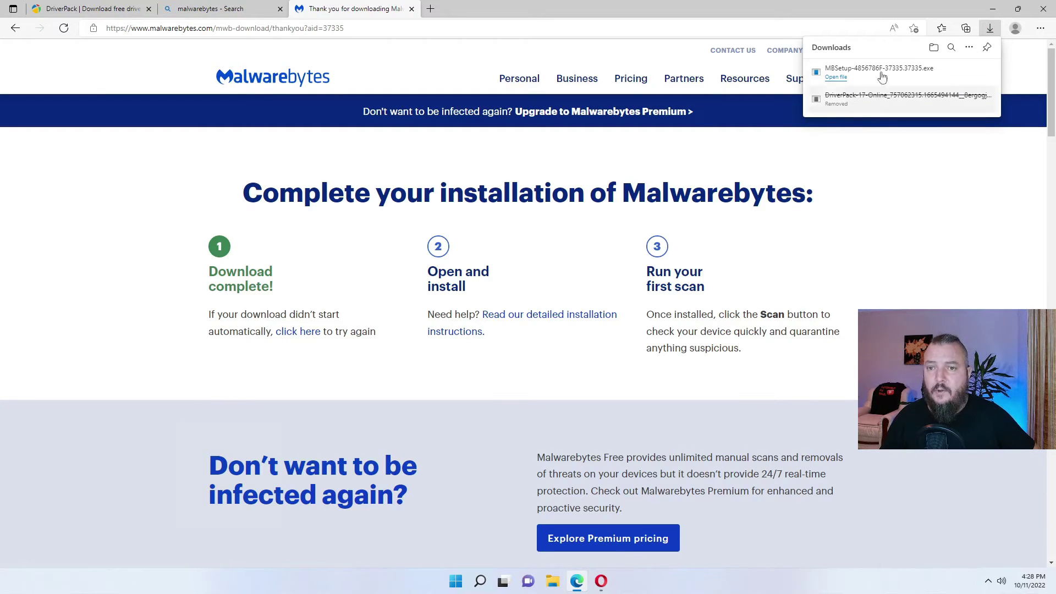
click(950, 74)
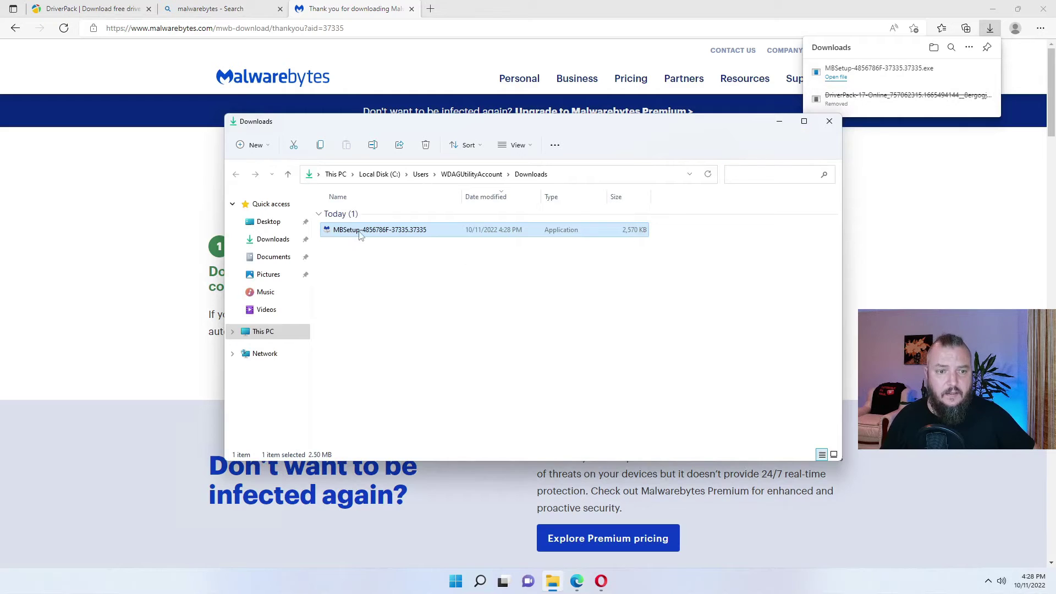
drag(375, 234, 269, 225)
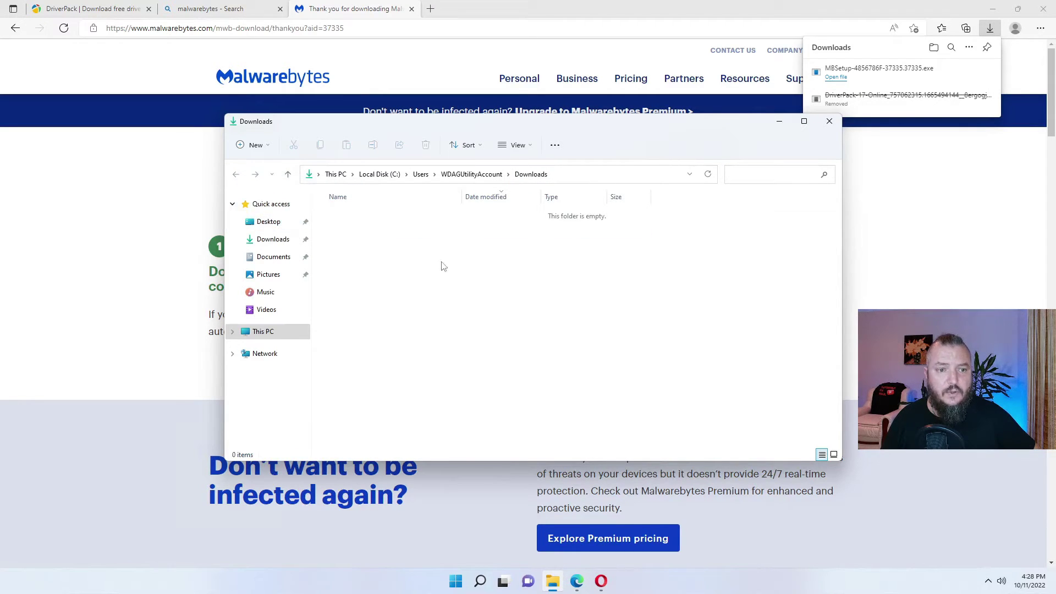
key(super+d)
drag(484, 204, 487, 129)
- Run the Malwarebytes setup file from the desktop and install the program
double_click(481, 128)
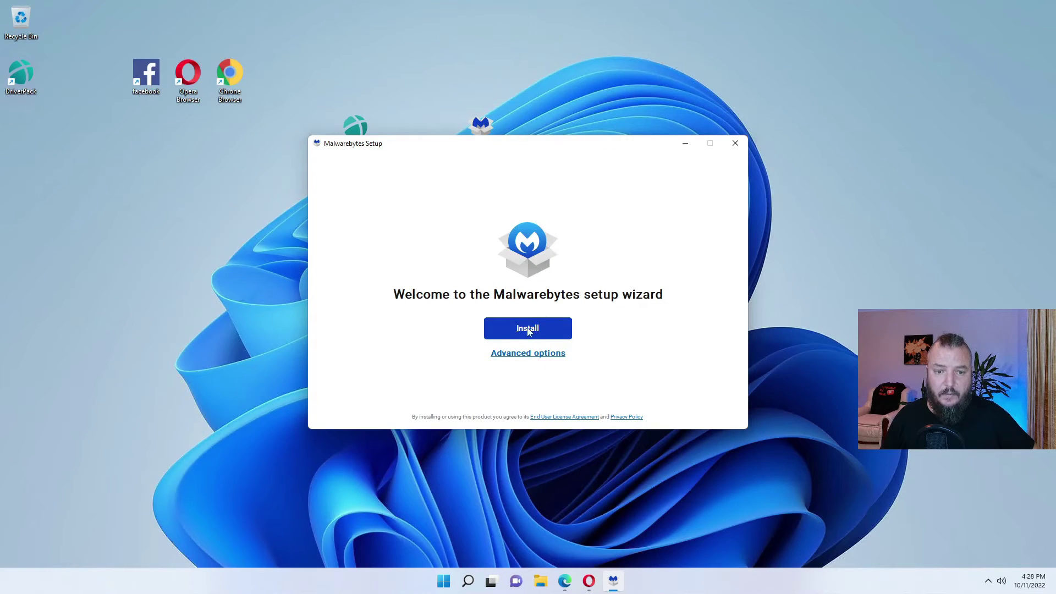
click(527, 330)
click(474, 326)
click(581, 388)
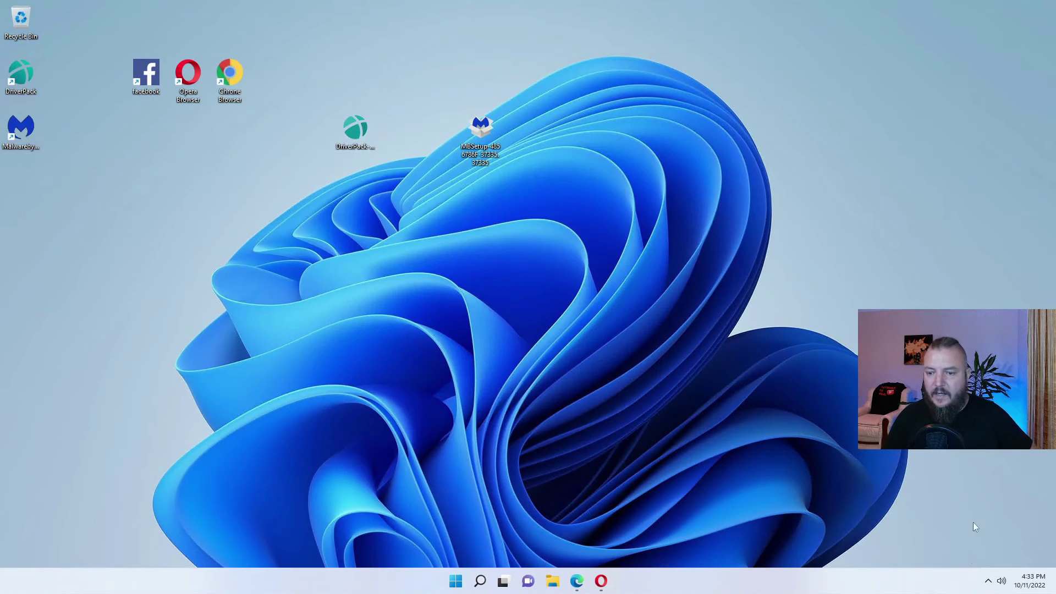
- Check the Malwarebytes status in the system tray, and run a scan of the device from its main window
click(988, 582)
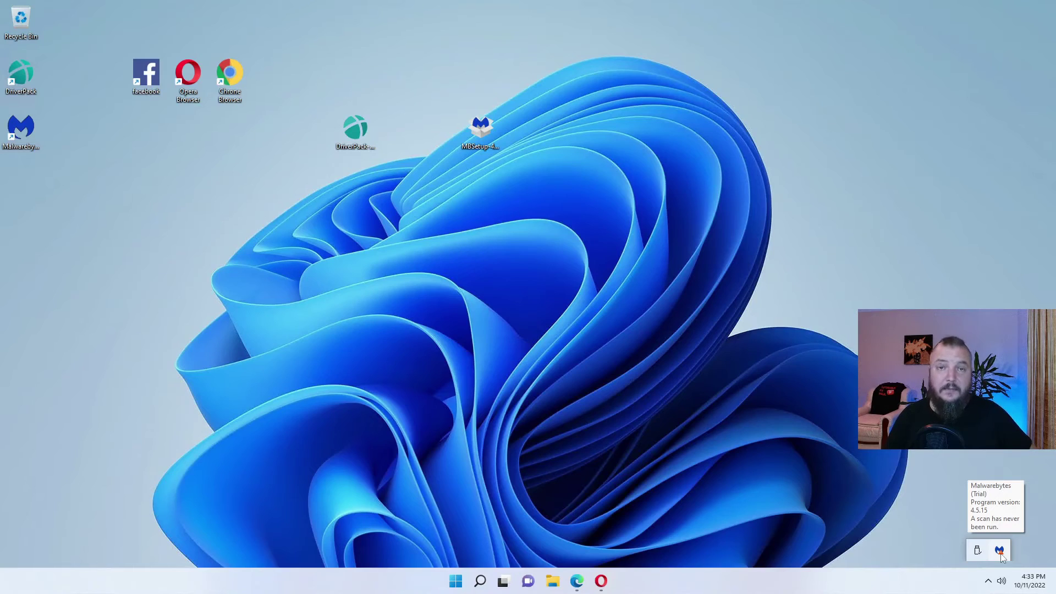
double_click(12, 131)
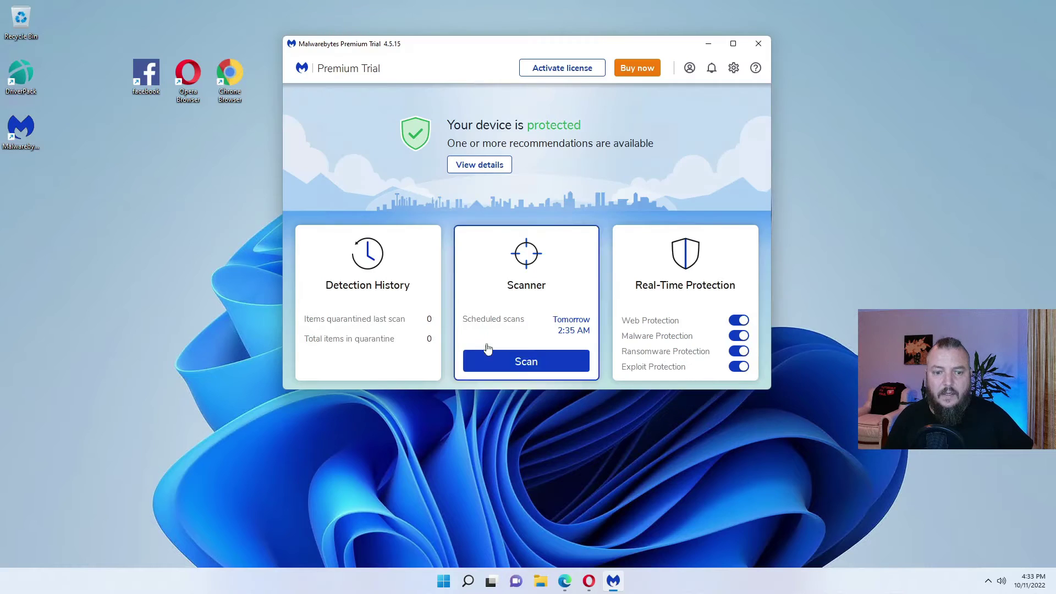
click(519, 368)
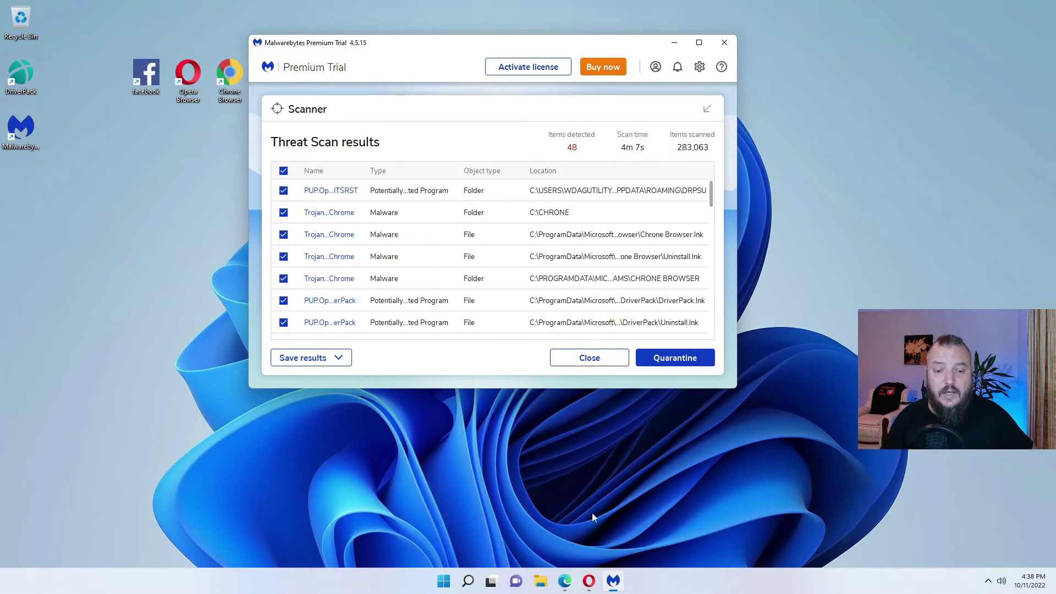
- Review the antivirus false-reaction notice on the DriverPack download page, and return to the Malwarebytes scan results
click(565, 582)
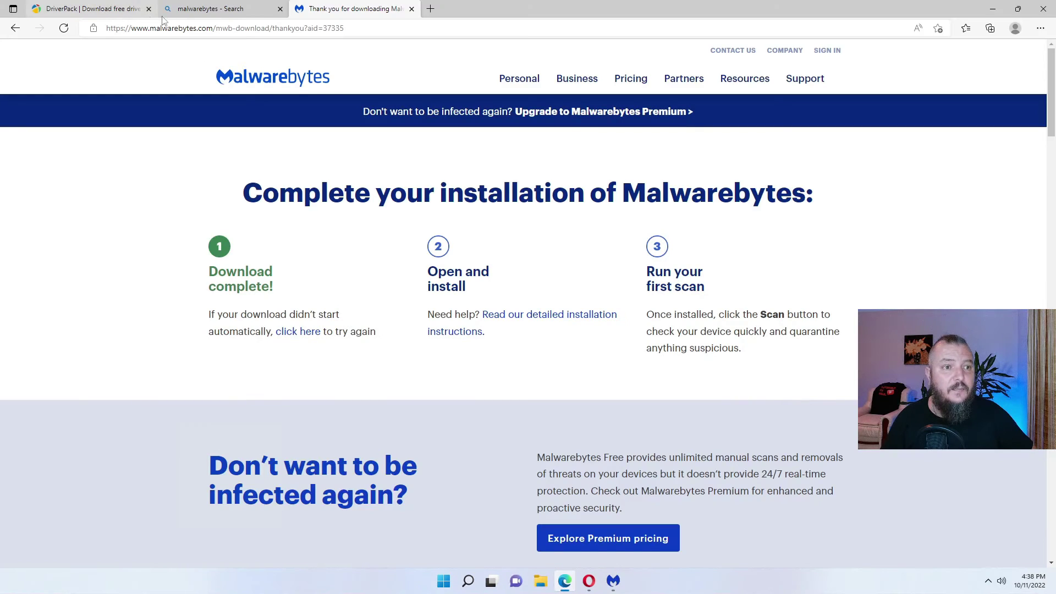
click(93, 14)
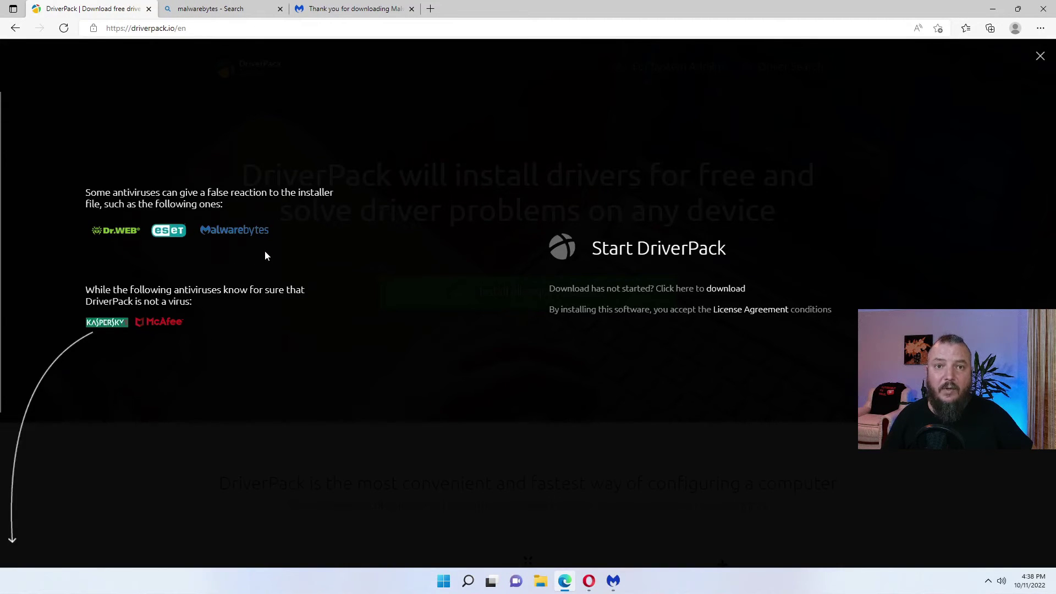
click(992, 9)
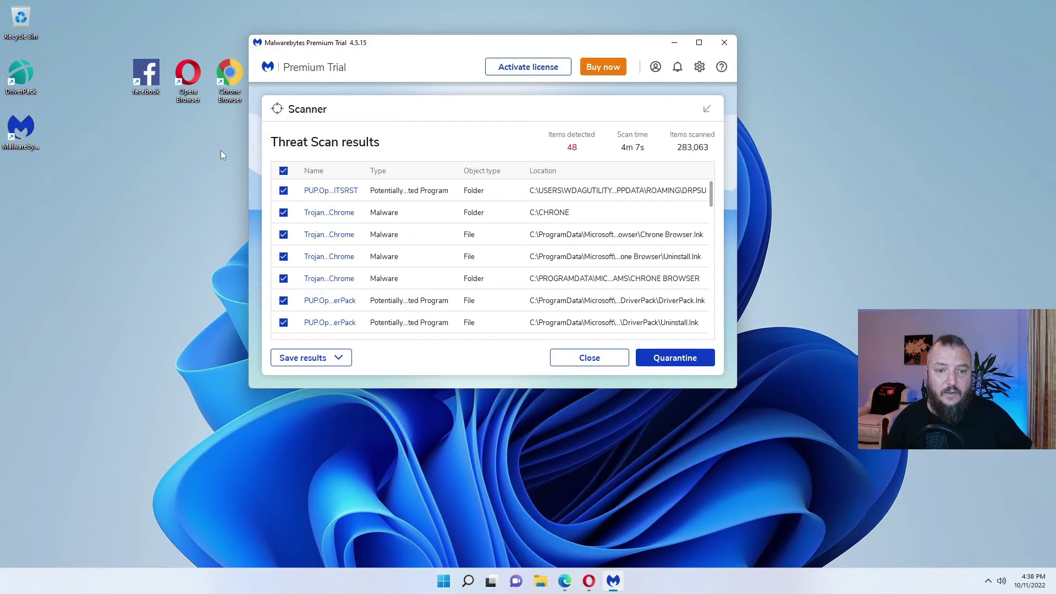
- Examine the names, types and locations of the items in the Malwarebytes threat scan results list
scroll(399, 236, down, 1)
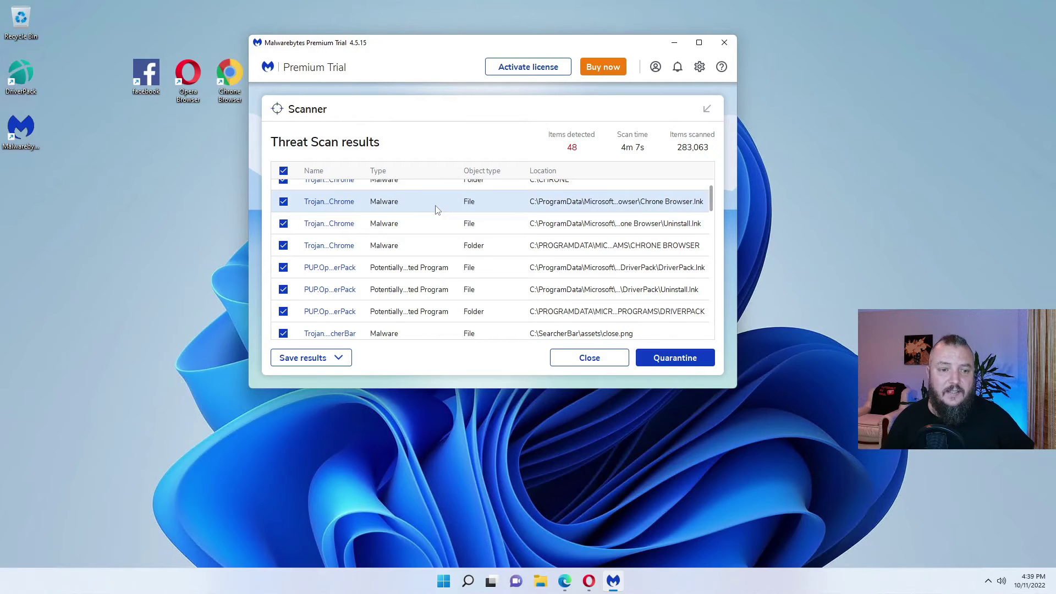
scroll(531, 235, down, 2)
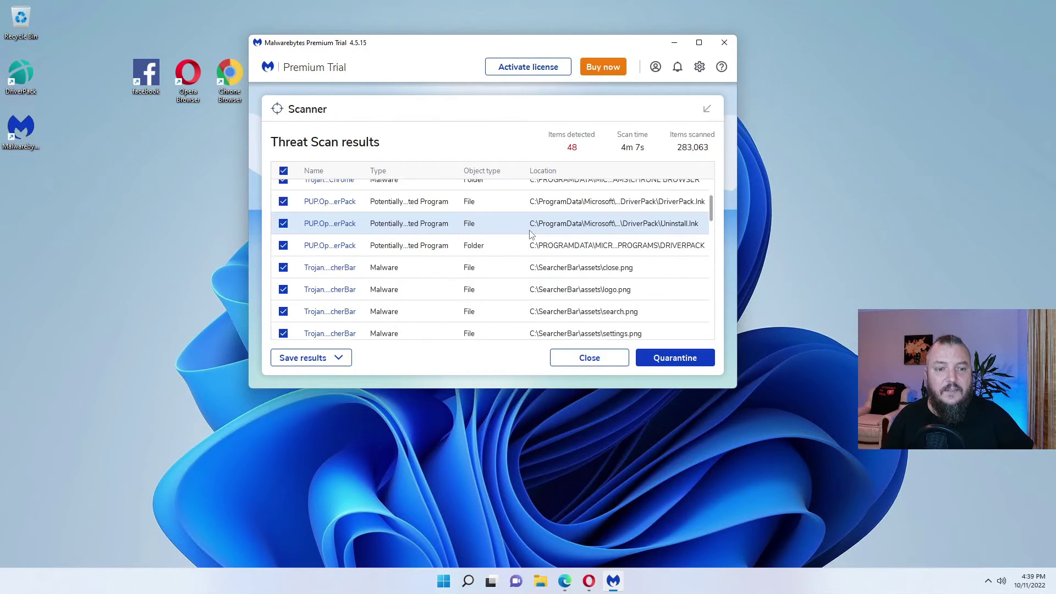
scroll(412, 278, down, 3)
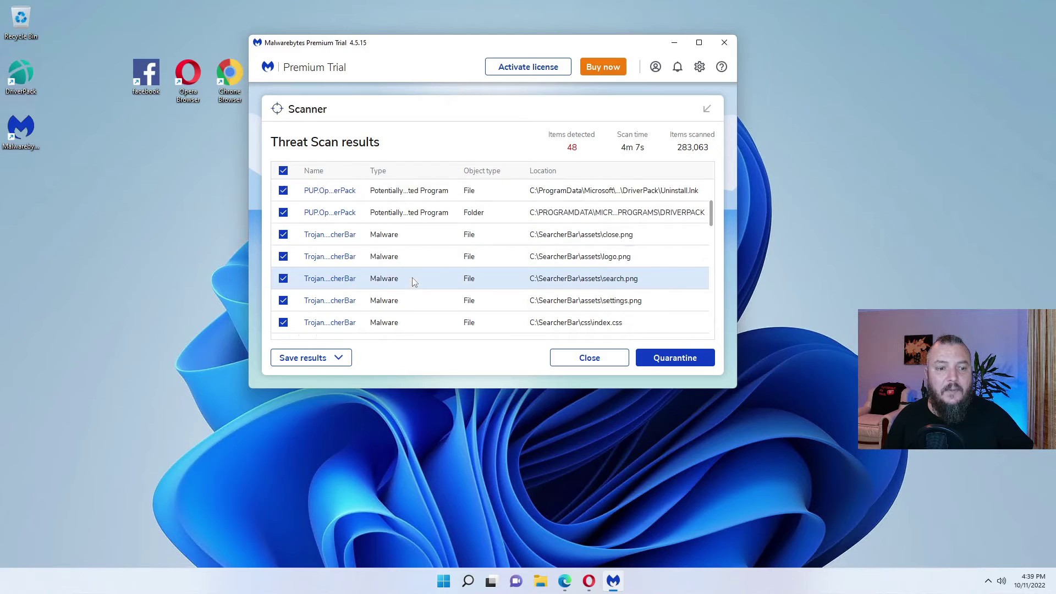
scroll(412, 278, down, 2)
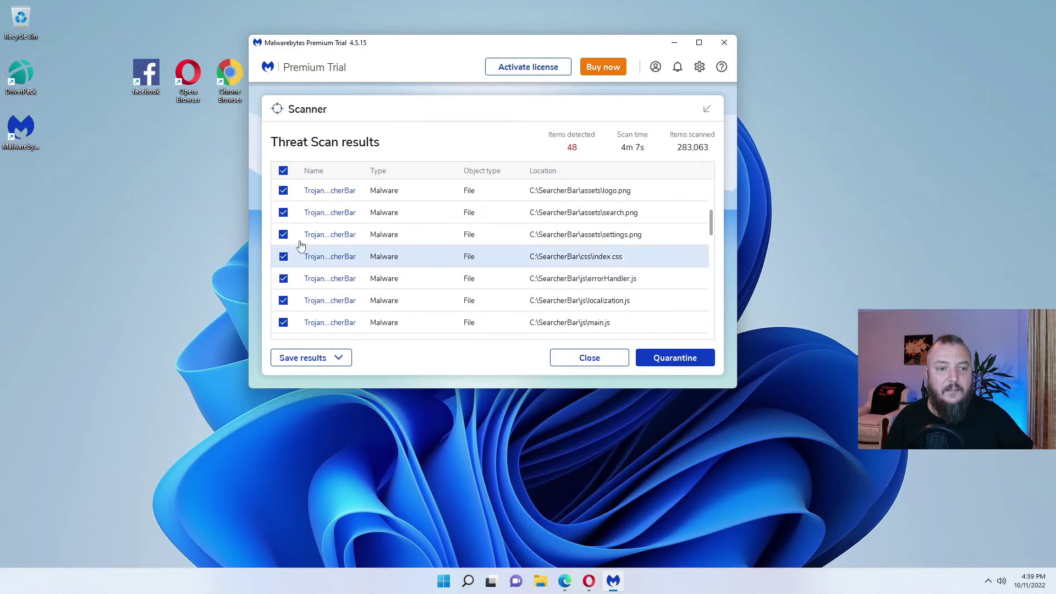
scroll(550, 256, down, 3)
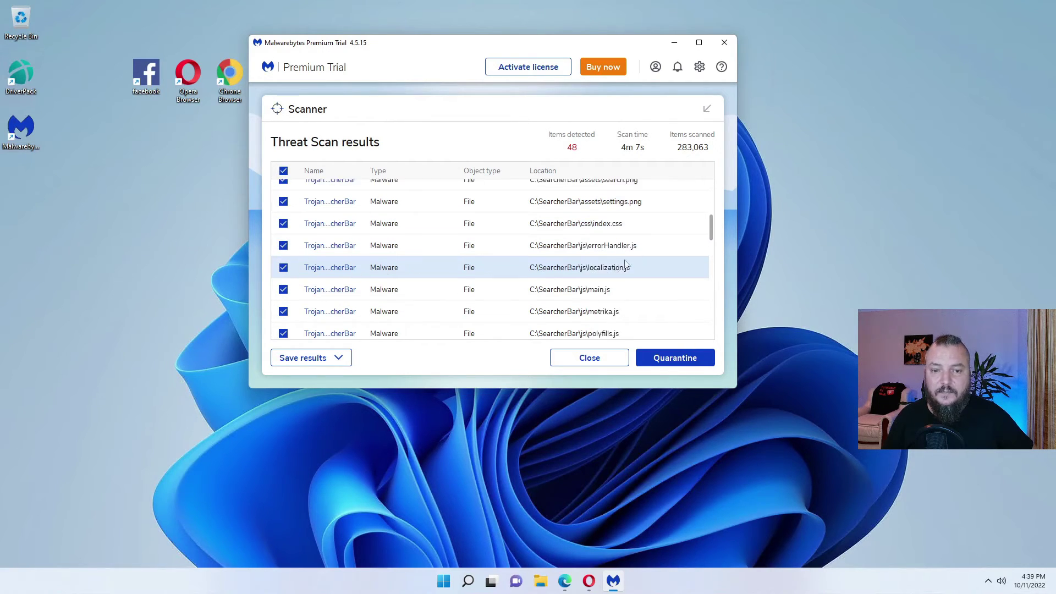
scroll(630, 256, down, 5)
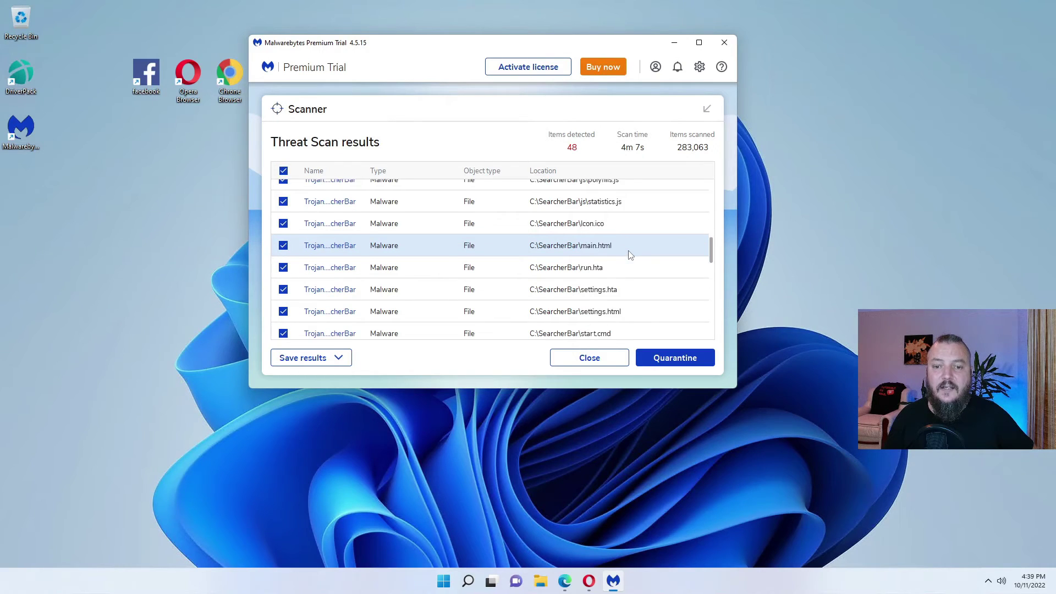
scroll(630, 255, down, 4)
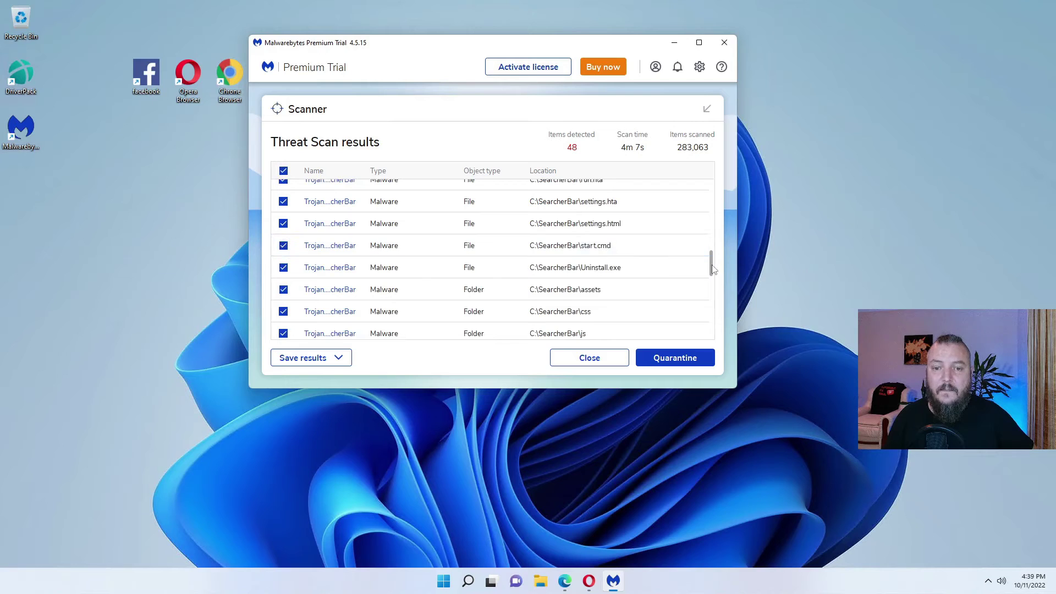
drag(712, 263, 711, 162)
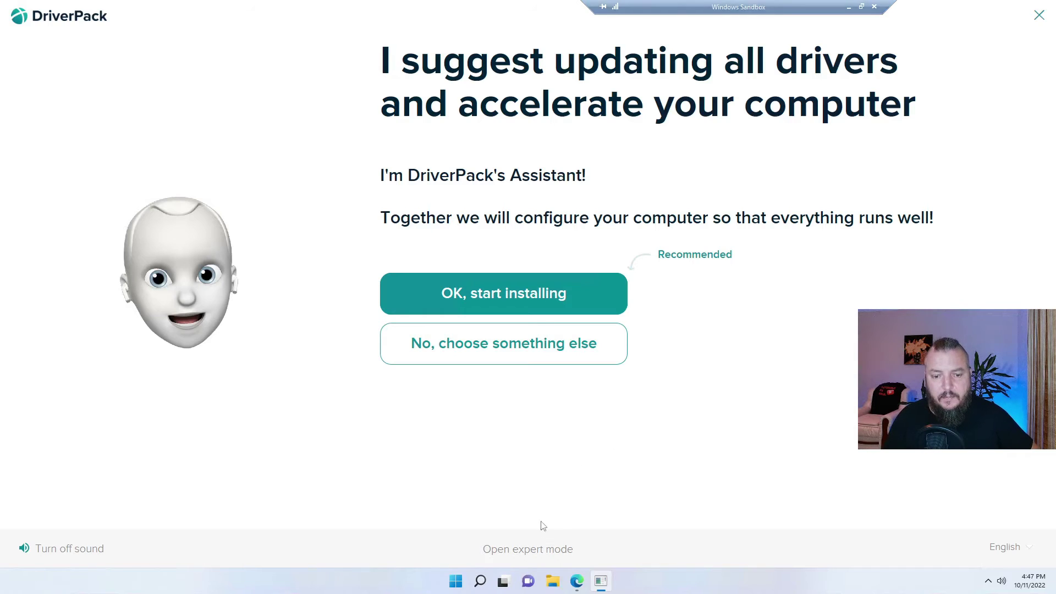
- In DriverPack's expert mode, deselect all the software recommended by DriverPack and return to the driver list
click(530, 550)
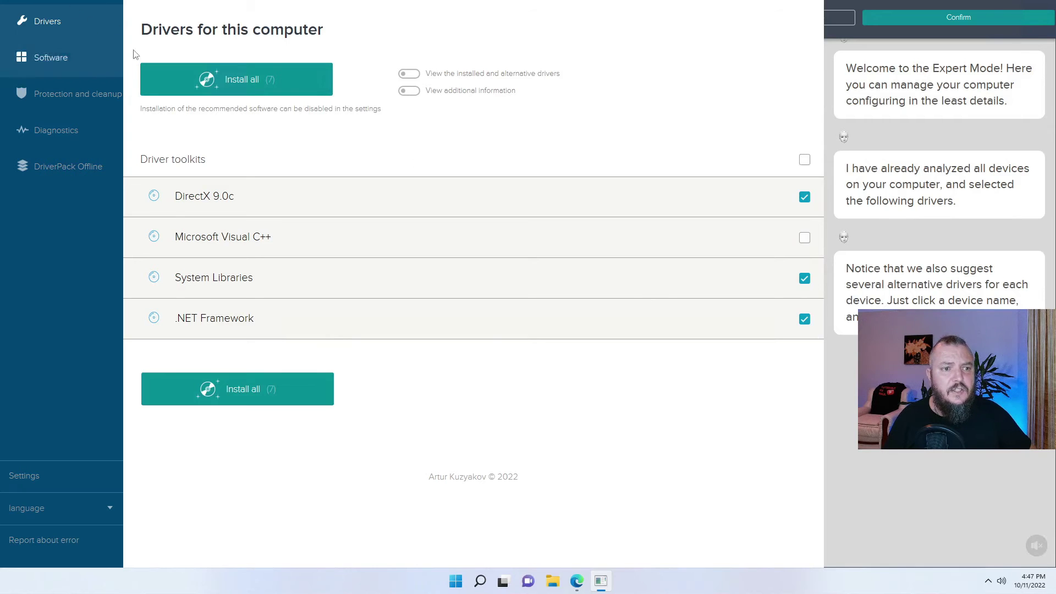
click(34, 68)
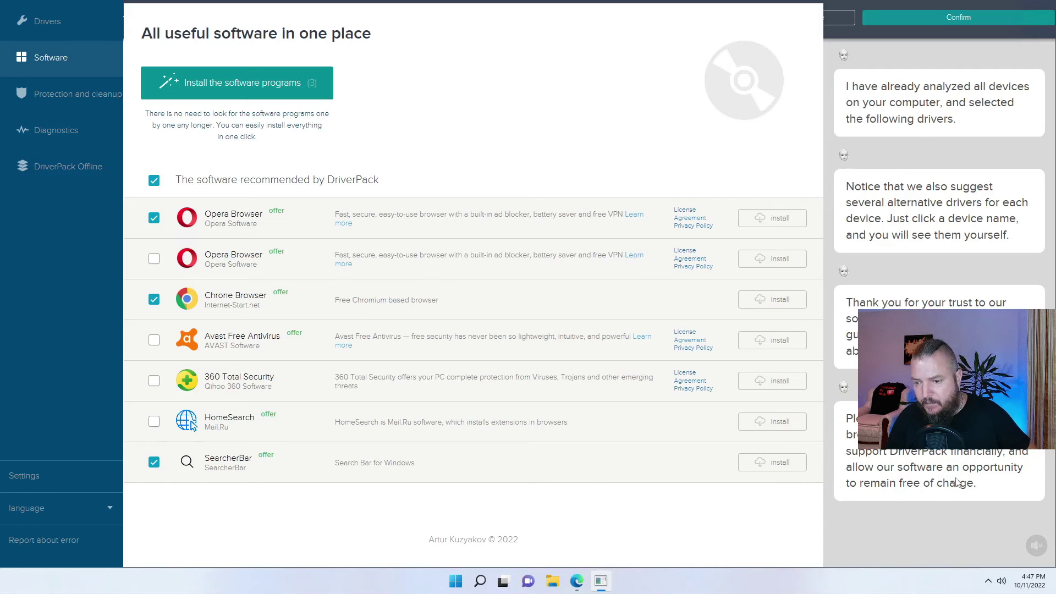
click(154, 181)
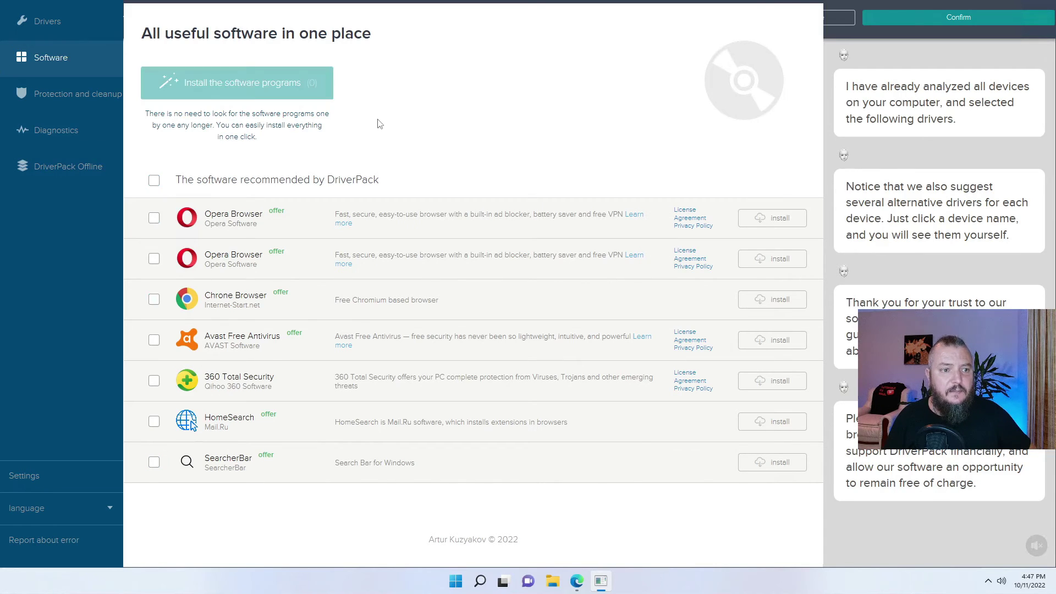
click(49, 21)
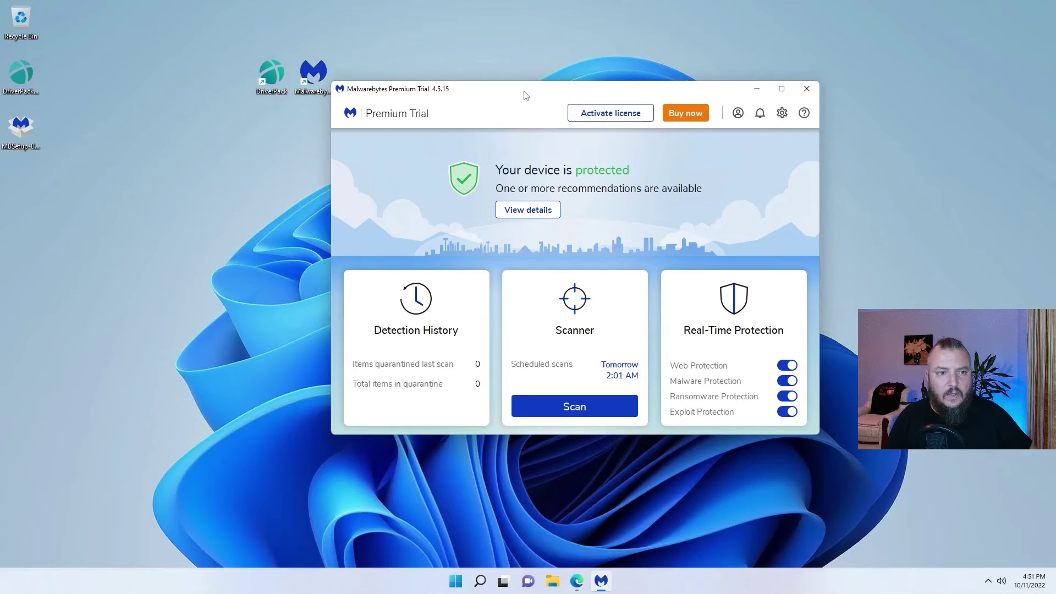
- Start a new Malwarebytes scan of the sandbox after the expert-mode DriverPack run
double_click(269, 93)
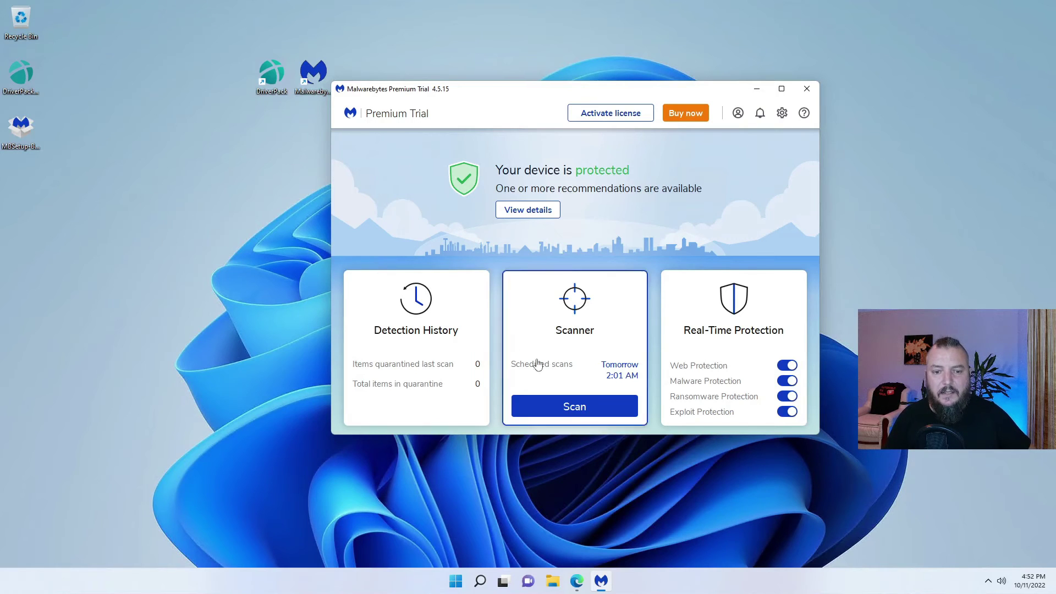
click(596, 405)
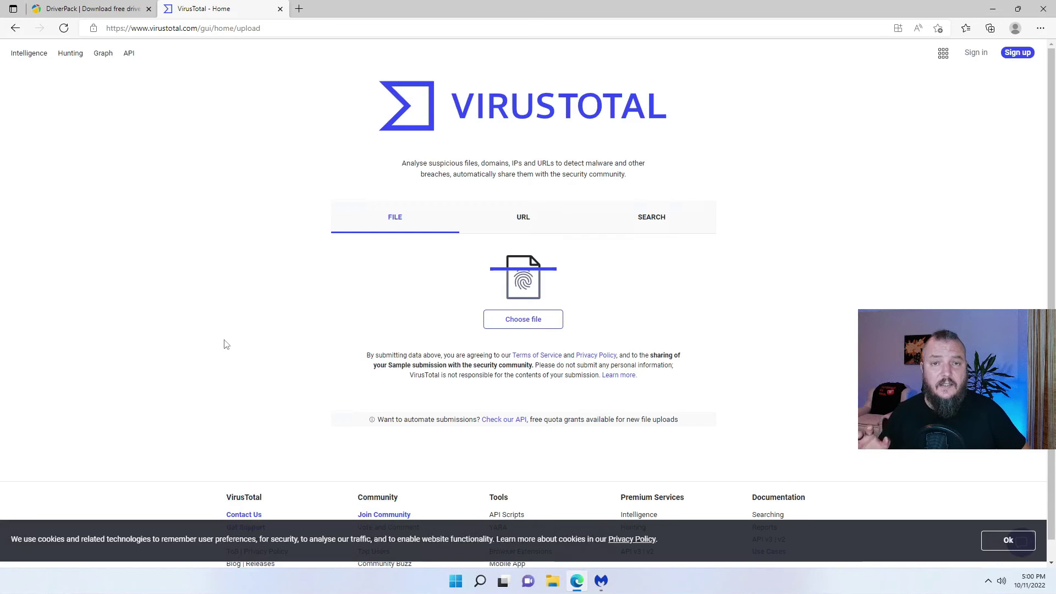
- Submit the DriverPack-17-Online installer from the Desktop folder to VirusTotal for analysis
click(531, 324)
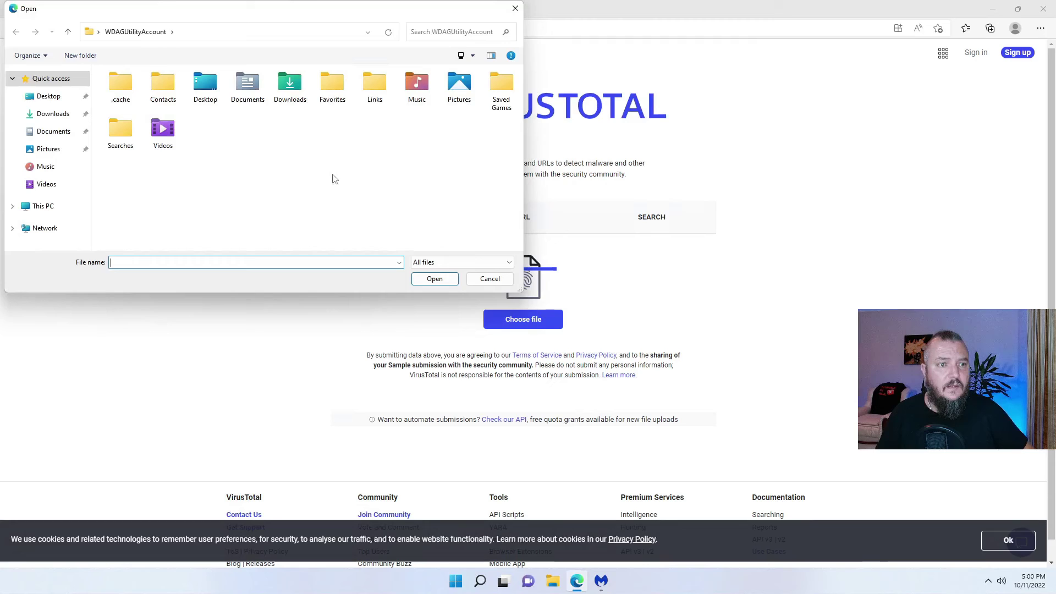
click(49, 95)
click(148, 90)
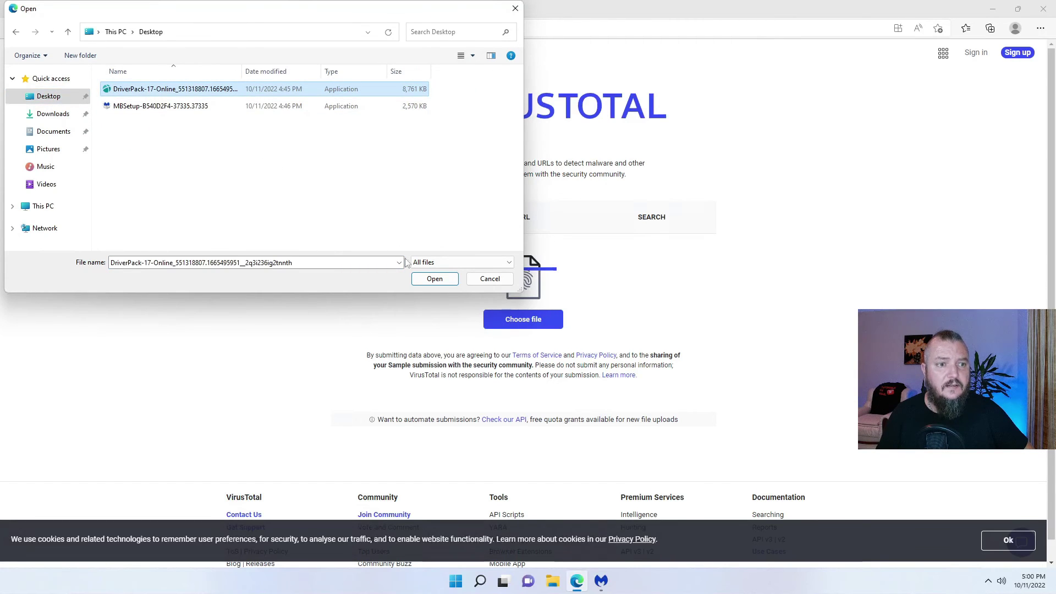
click(434, 279)
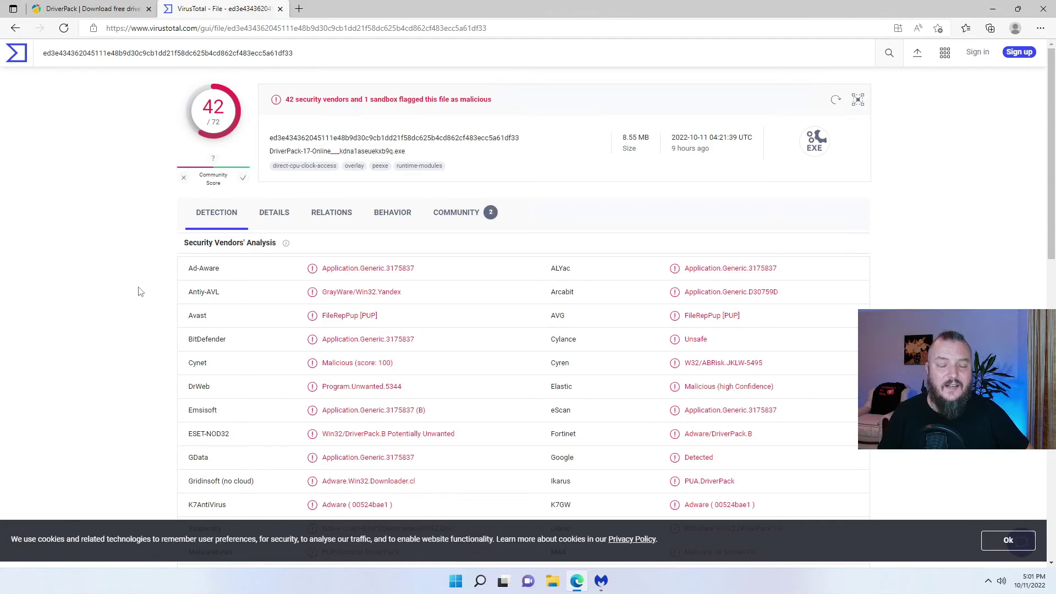
- Review the security vendors' analysis of the DriverPack installer in the VirusTotal report
scroll(140, 291, down, 11)
scroll(141, 291, up, 10)
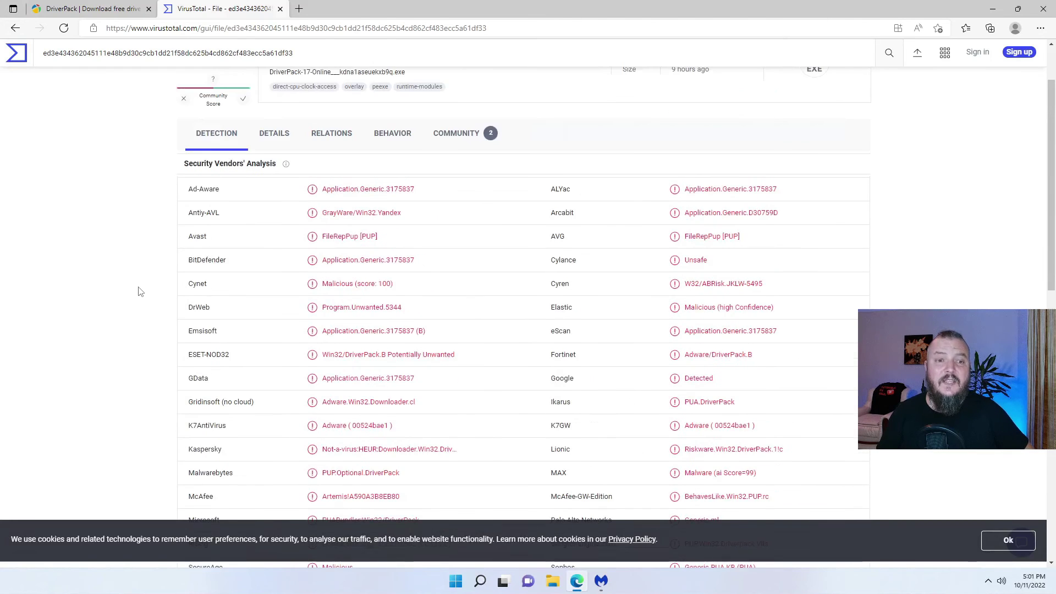
scroll(140, 292, up, 2)
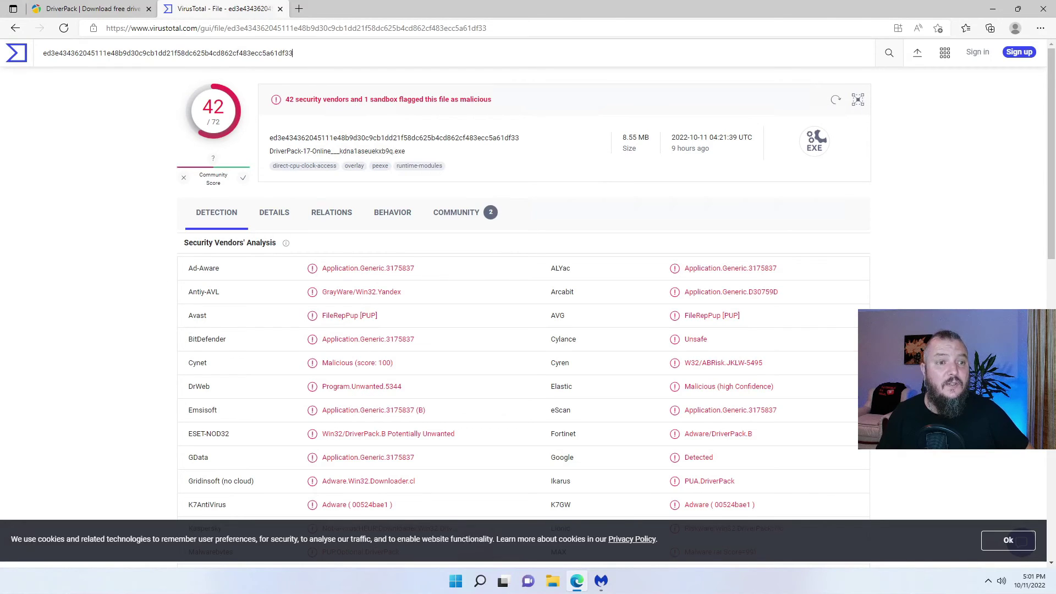
- Revisit the antivirus notice on the DriverPack site, leave that page, and return to the VirusTotal report
click(105, 15)
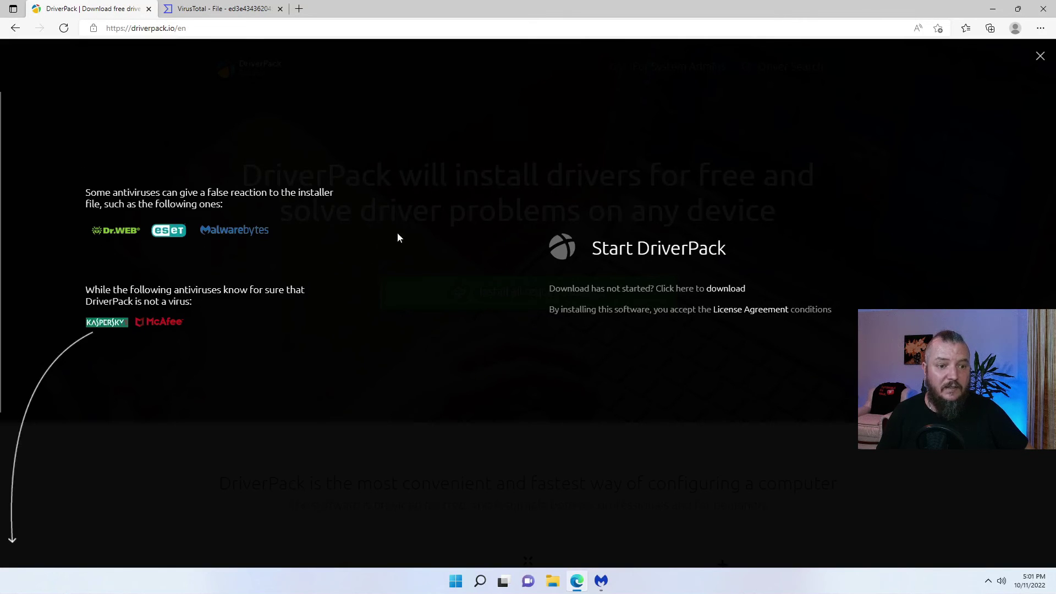
click(16, 29)
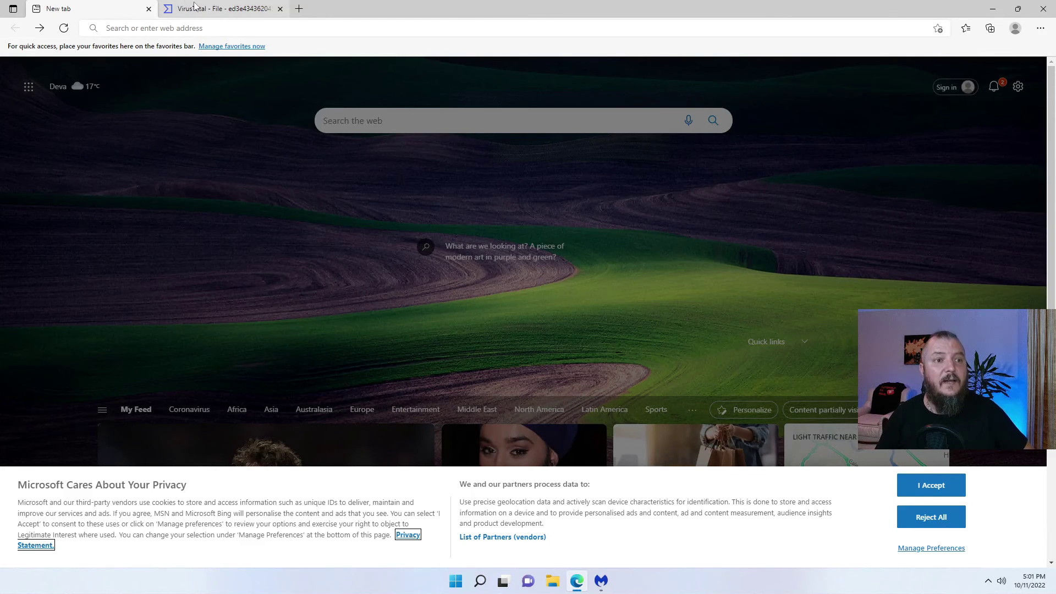
click(178, 9)
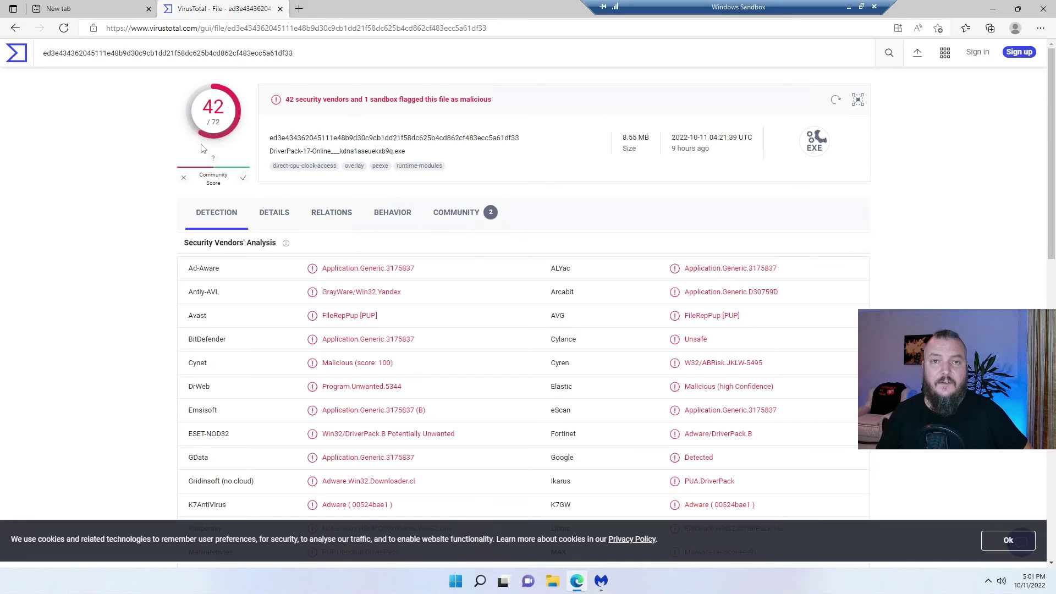
mouse_move(211, 160)
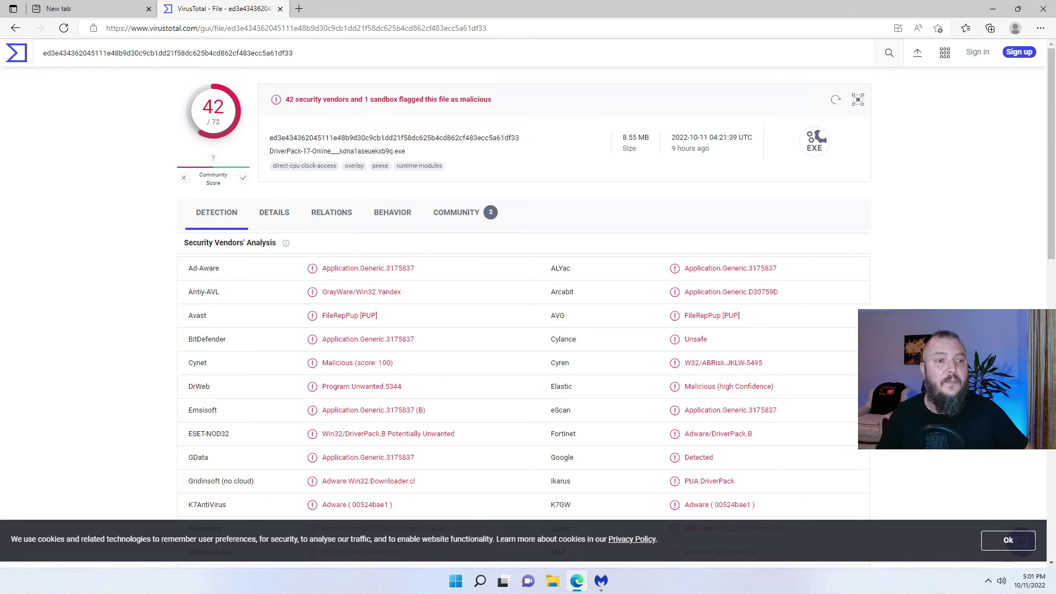